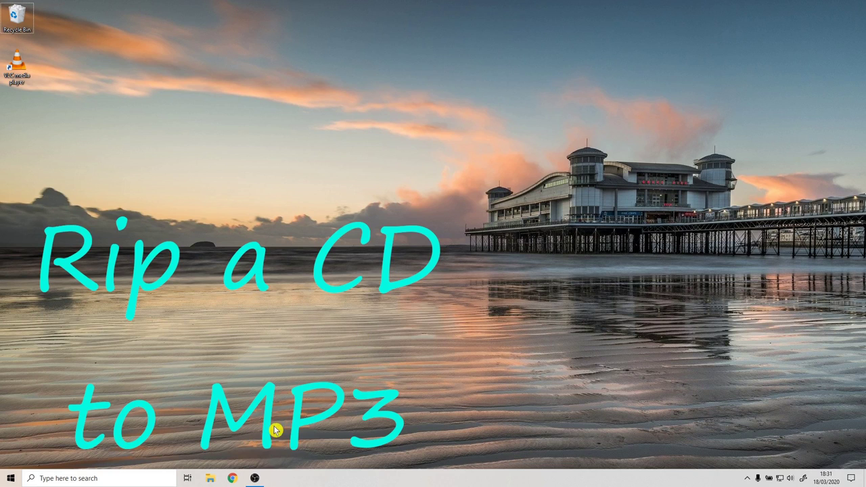
# Step: Open Chrome, search Google for "free audio converter" and open the Fre:ac website at freac.org from the results
pyautogui.click(232, 478)
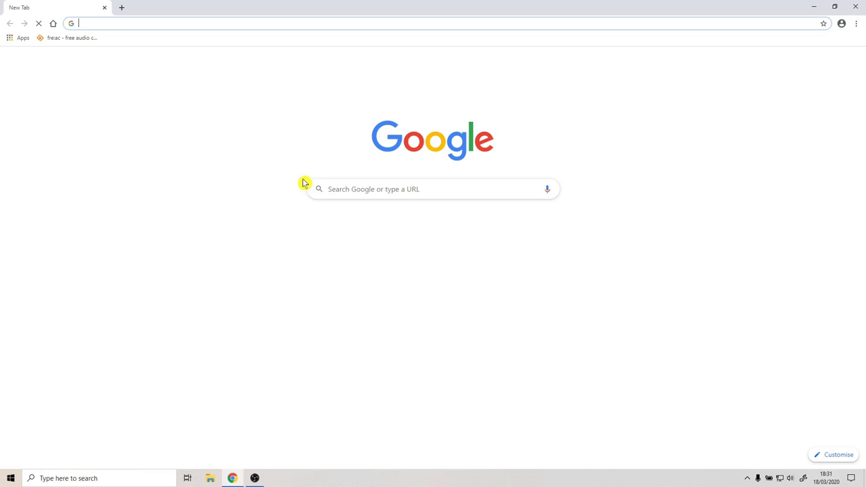
pyautogui.click(355, 191)
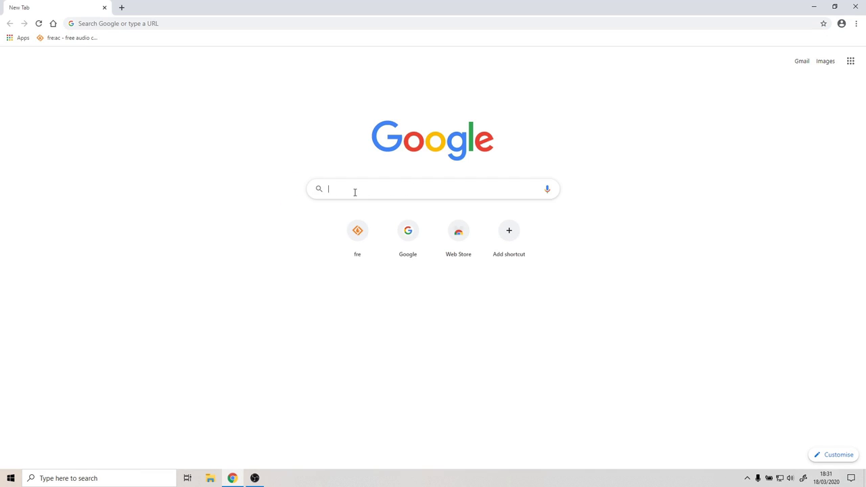
pyautogui.write('free audio converter')
pyautogui.press('Return')
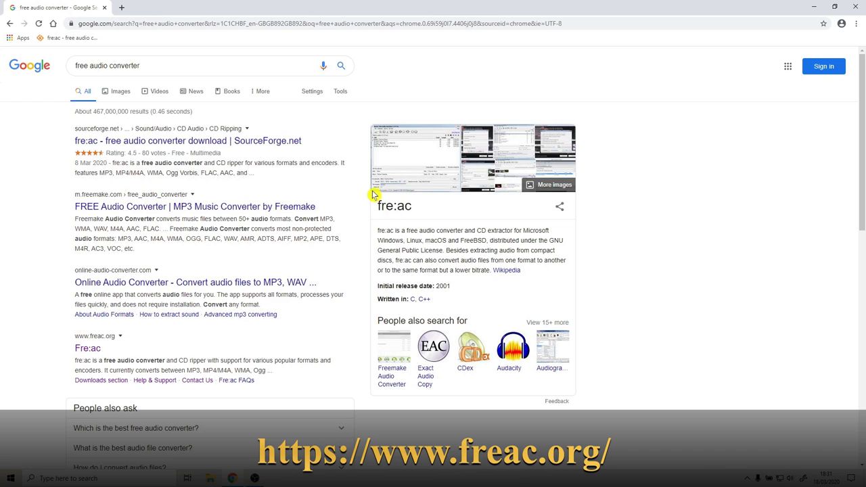
pyautogui.click(97, 350)
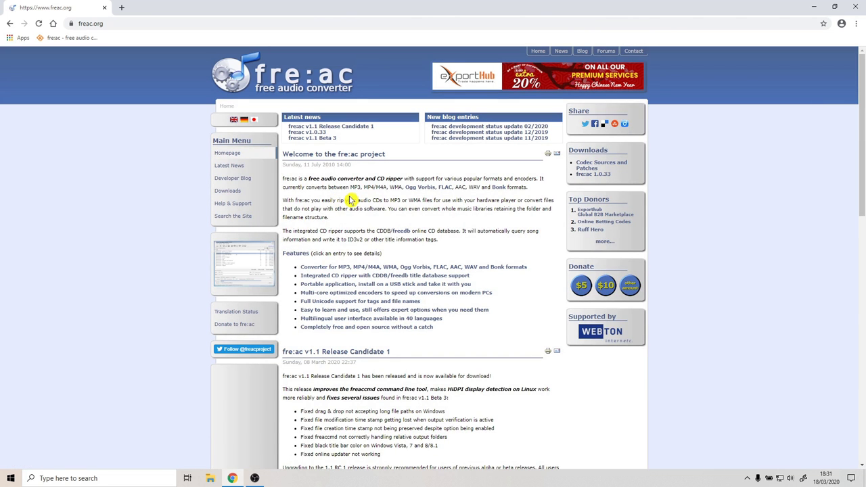
# Step: Download the Windows self-extracting installer freac-1.0.33.exe from the fre:ac downloads page and minimize the browser
pyautogui.click(219, 195)
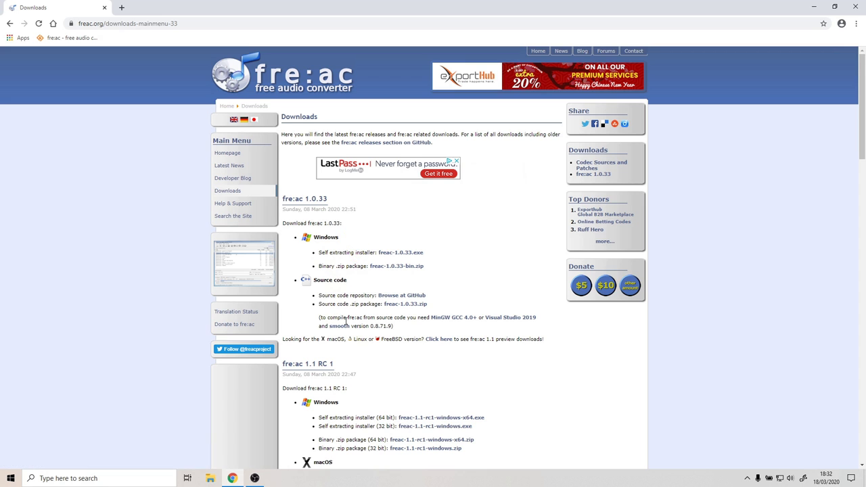
pyautogui.moveTo(864, 105); pyautogui.dragTo(864, 150)
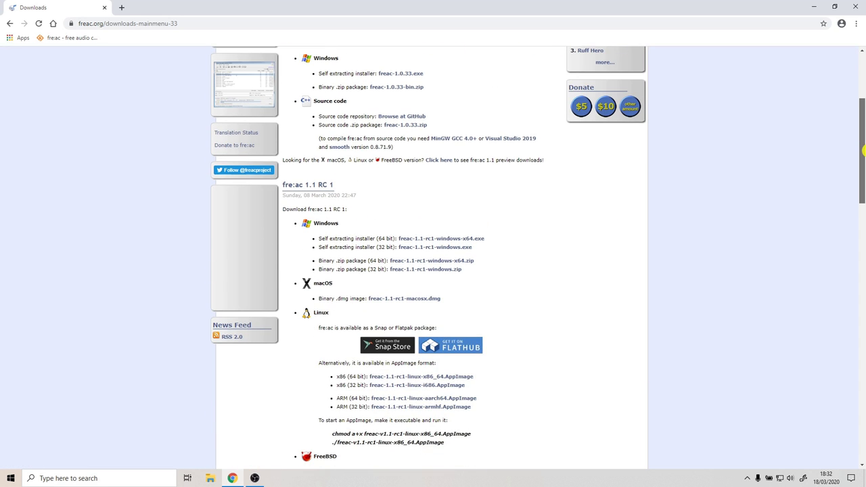
pyautogui.scroll(3, 476, 244)
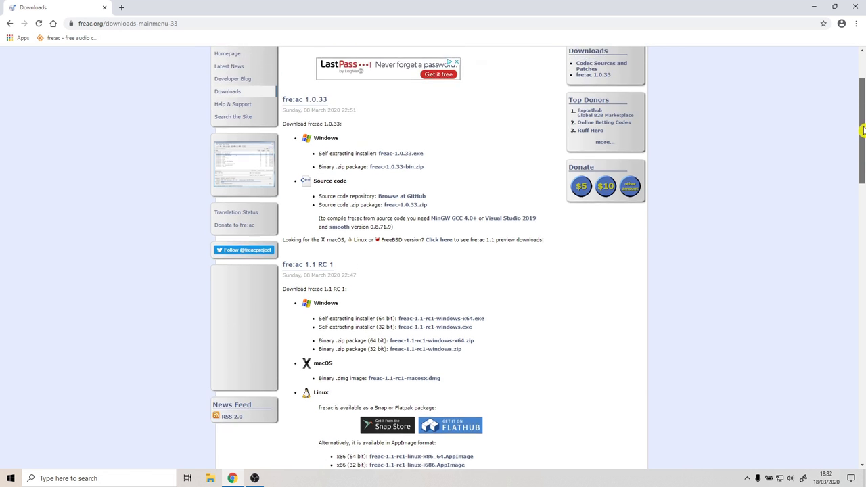
pyautogui.hotkey('ctrl', 'f')
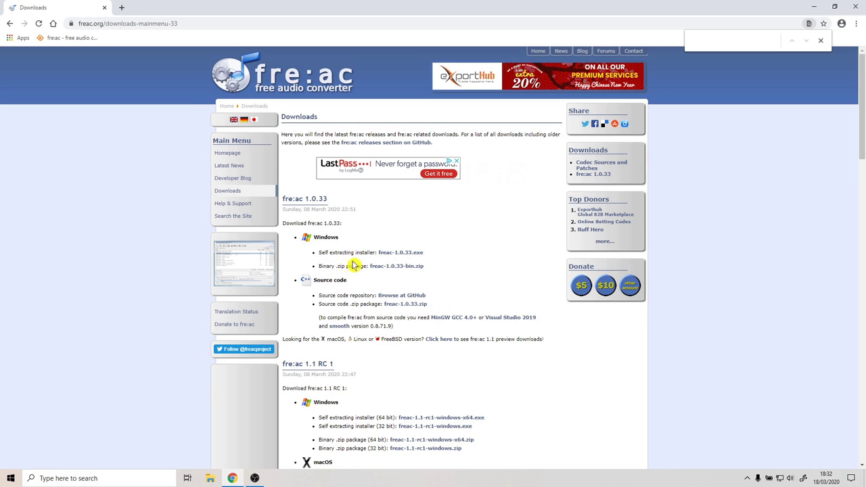
pyautogui.click(388, 257)
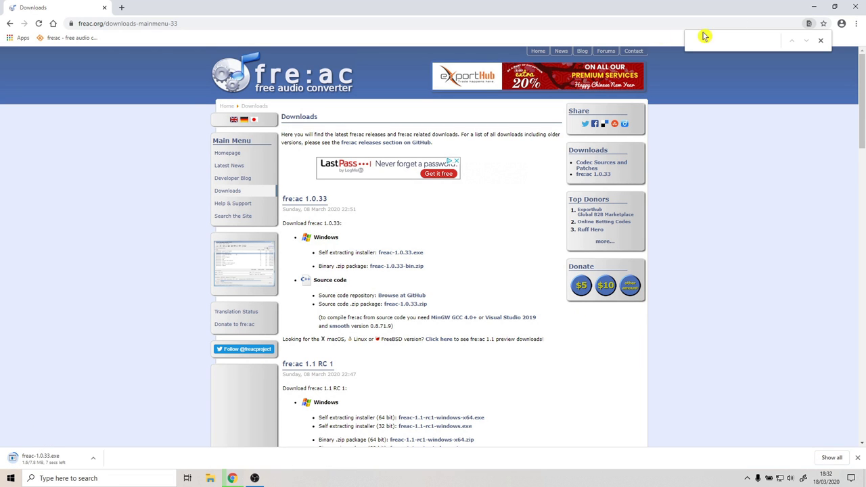
pyautogui.click(814, 8)
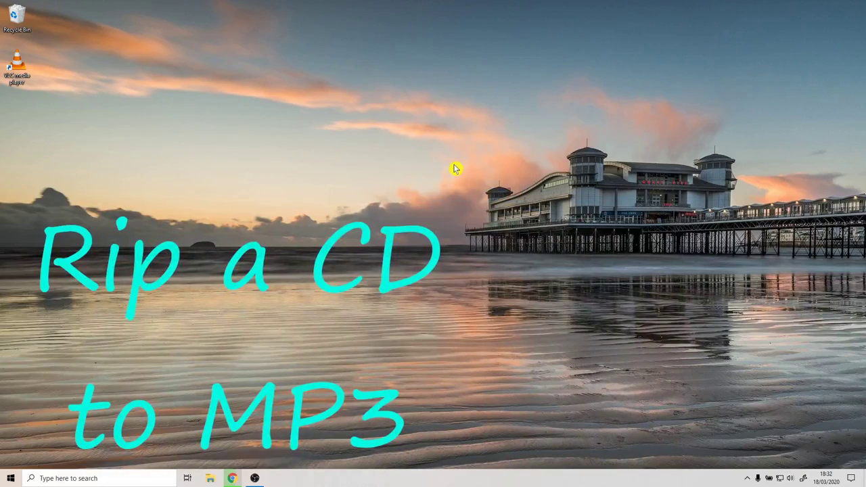
# Step: Open the Downloads folder in File Explorer and run the freac-1.0.33 installer
pyautogui.click(212, 480)
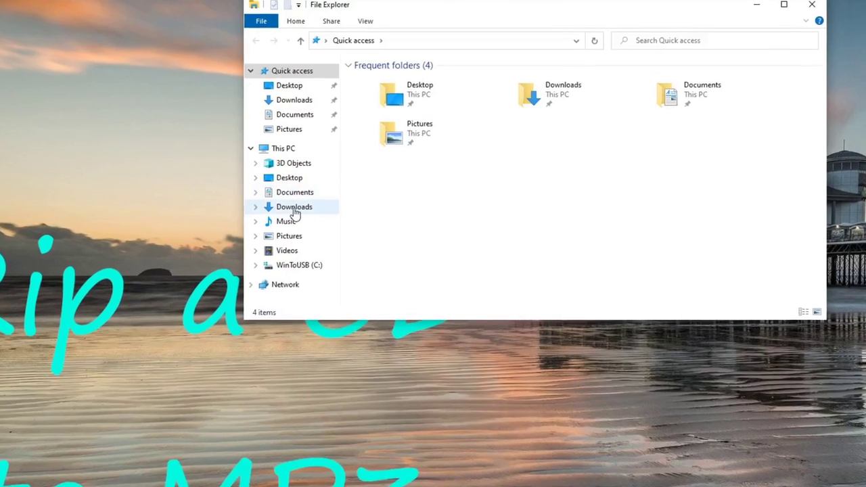
pyautogui.click(298, 202)
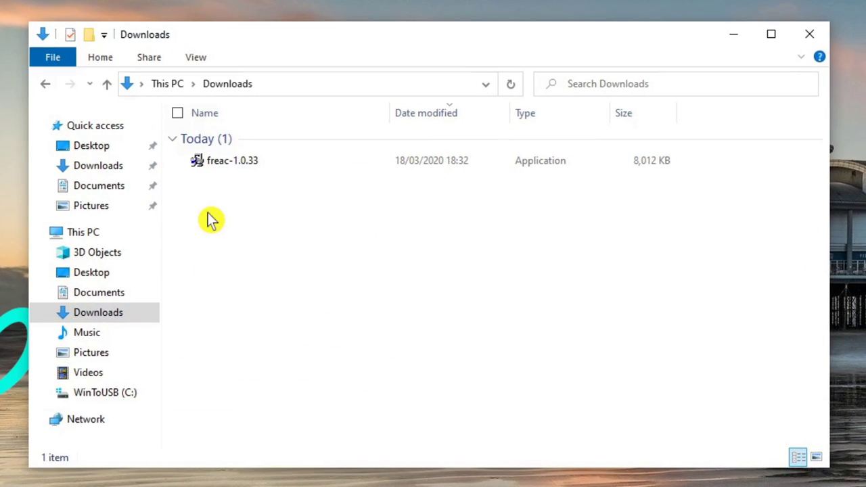
pyautogui.doubleClick(230, 168)
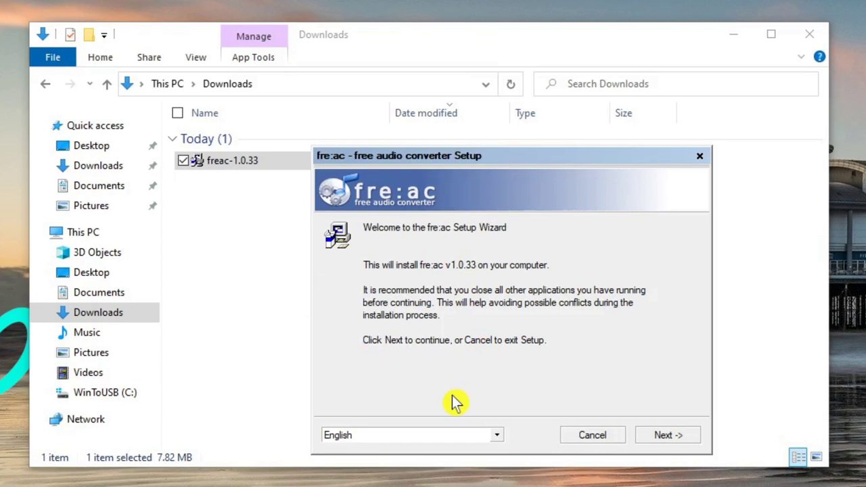
# Step: Accept the license agreement in Setup, keeping English, the destination C:\Program Files (x86)\freac and the default components
pyautogui.click(666, 439)
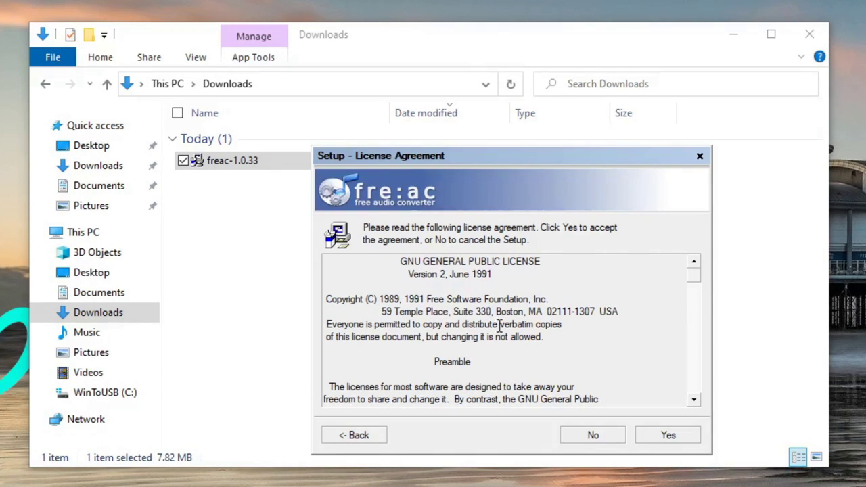
pyautogui.click(671, 442)
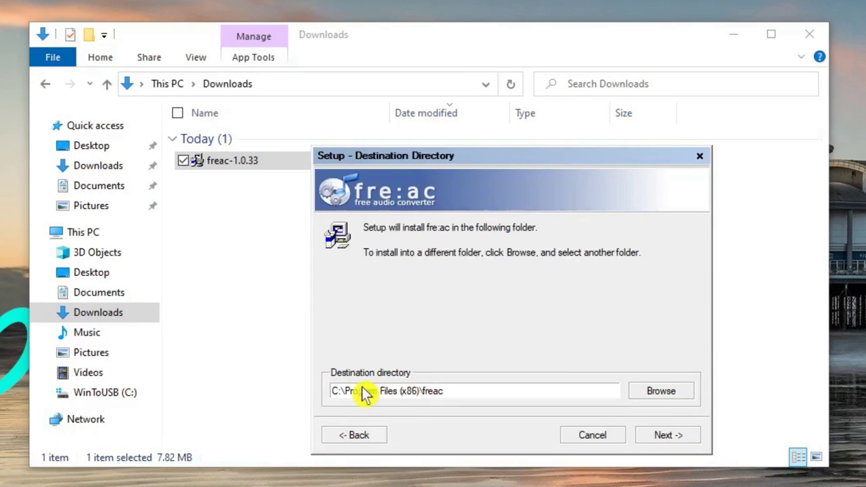
pyautogui.click(677, 440)
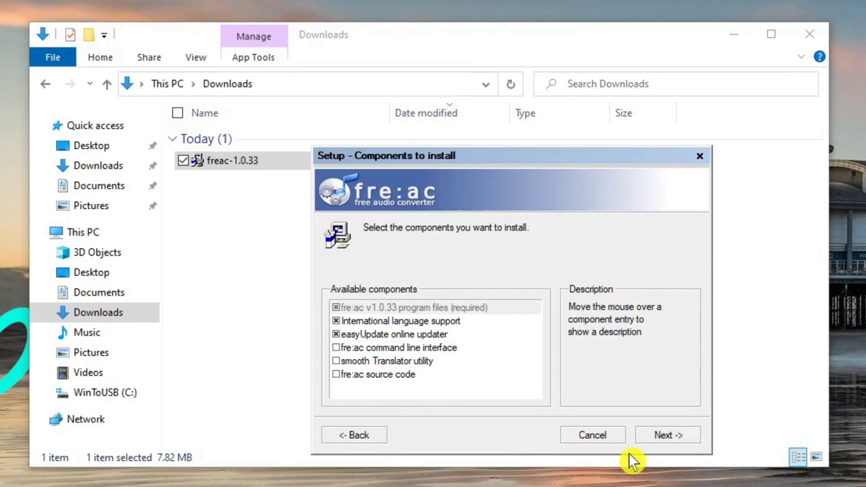
pyautogui.click(670, 440)
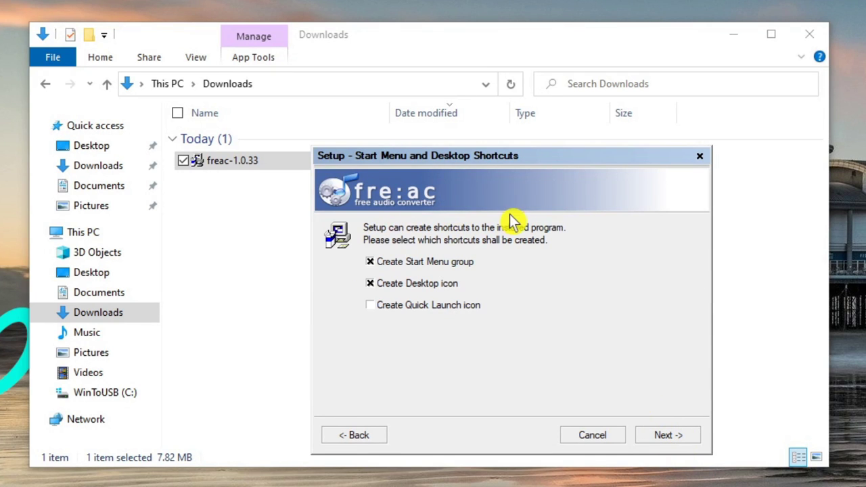
# Step: Install fre:ac with a Start Menu group and Desktop icon, finishing Setup and closing the Downloads folder
pyautogui.doubleClick(378, 263)
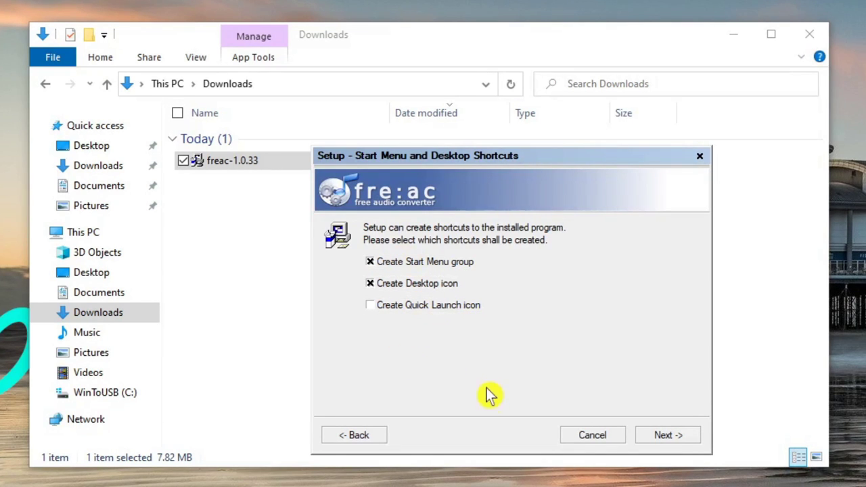
pyautogui.click(666, 436)
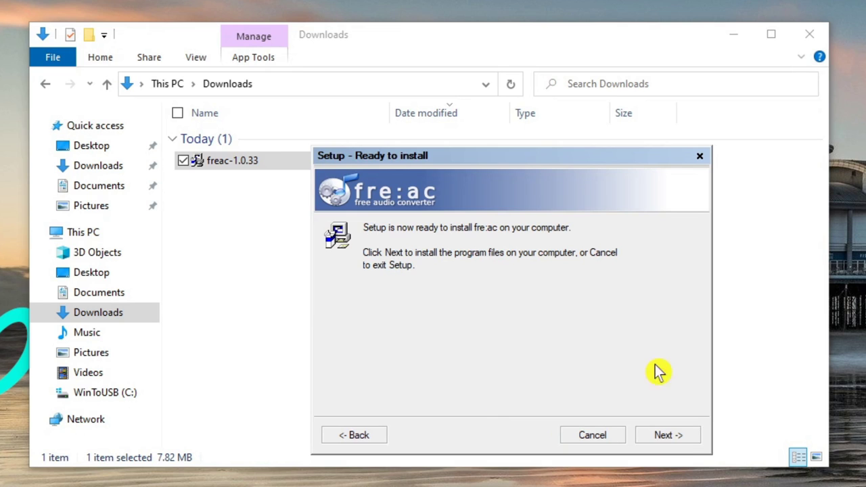
pyautogui.click(667, 436)
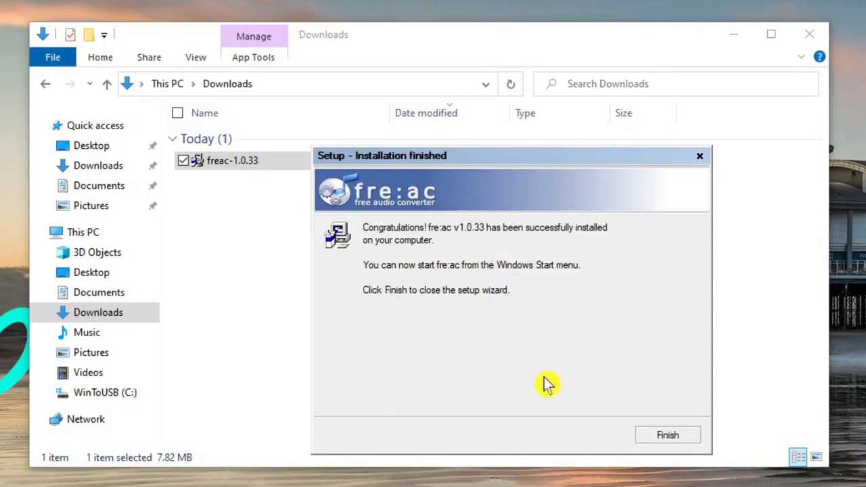
pyautogui.click(669, 434)
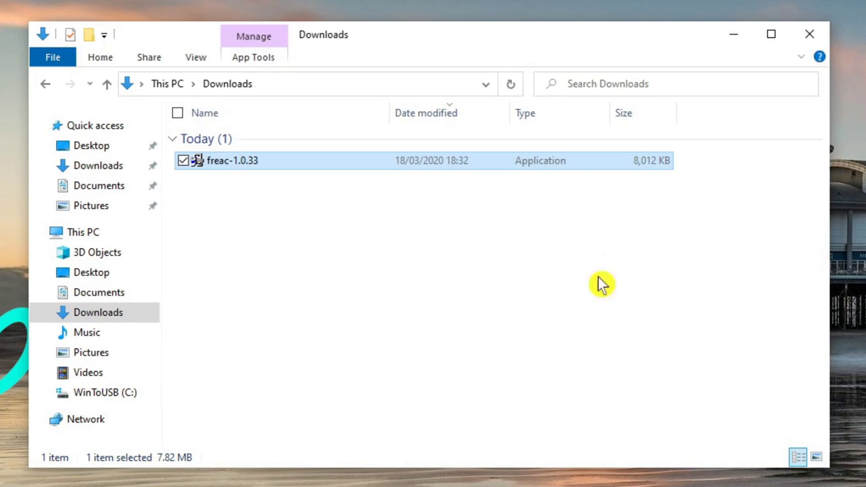
pyautogui.click(809, 34)
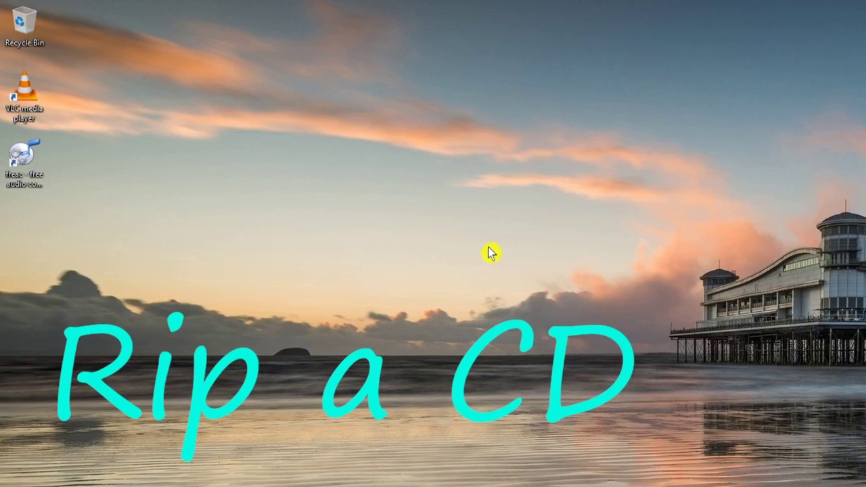
# Step: Play the audio CD in DVD RW Drive (D:) from This PC with VLC media player, skipping to the track Beach_Walk
pyautogui.press('super+e')
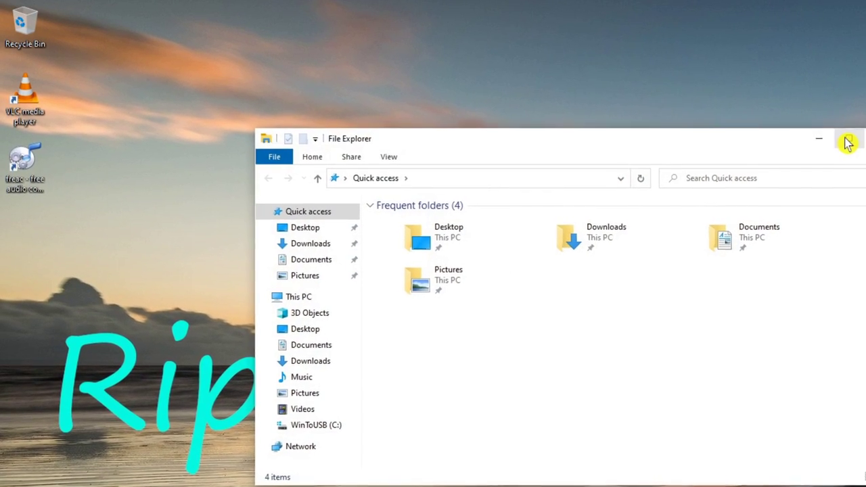
pyautogui.click(845, 140)
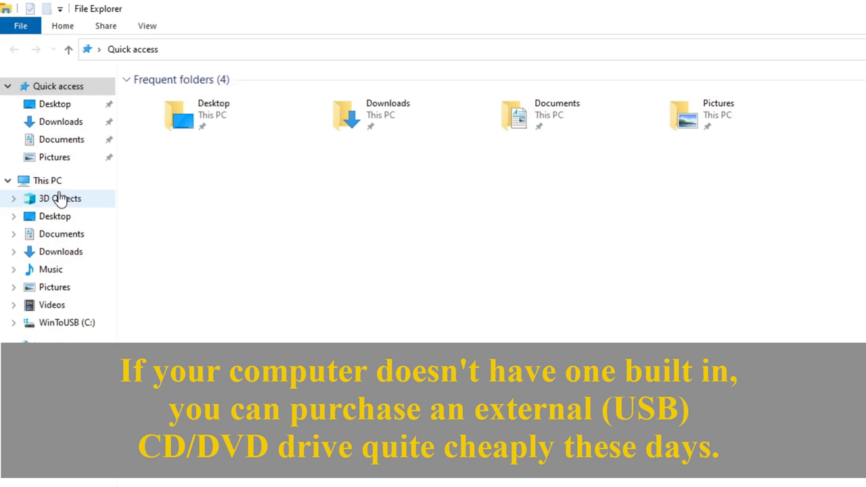
pyautogui.click(58, 188)
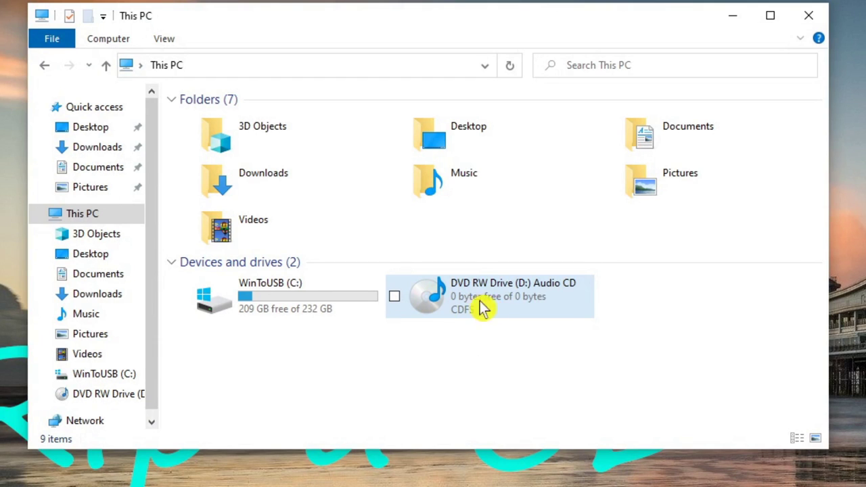
pyautogui.click(491, 302)
pyautogui.rightClick(474, 297)
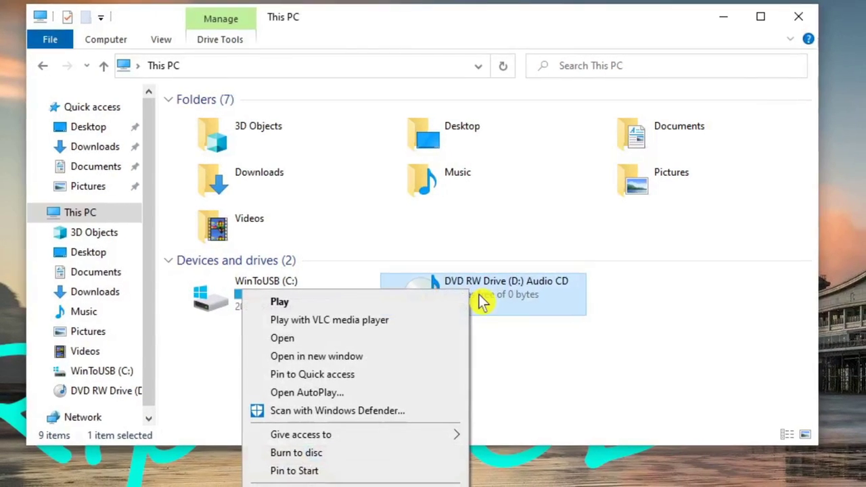
pyautogui.click(352, 316)
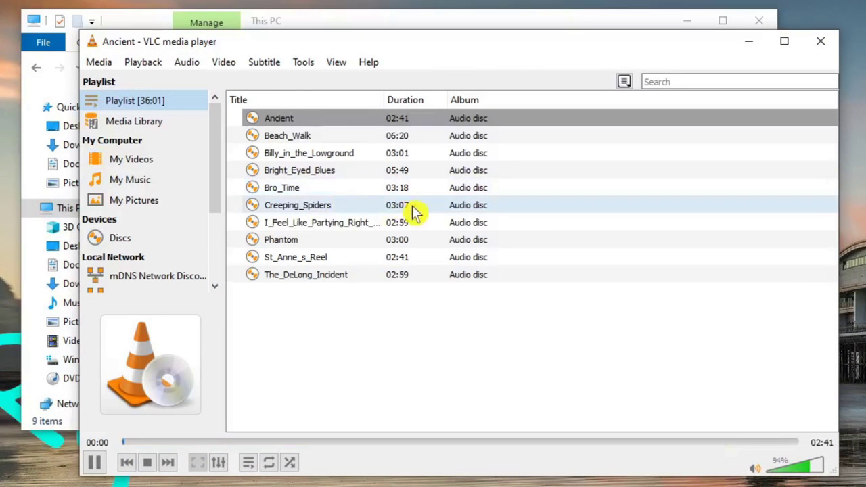
pyautogui.click(168, 470)
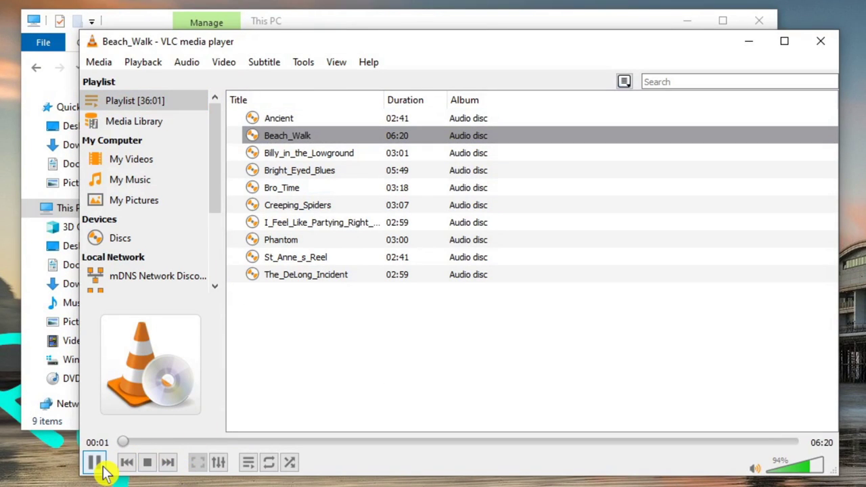
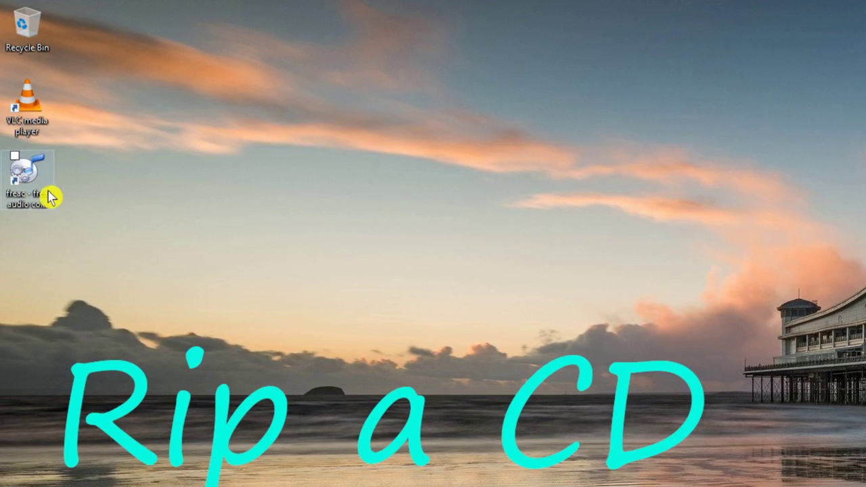
# Step: Launch fre:ac from the desktop, turn off showing tips on startup and dismiss the Tip of the day
pyautogui.doubleClick(33, 193)
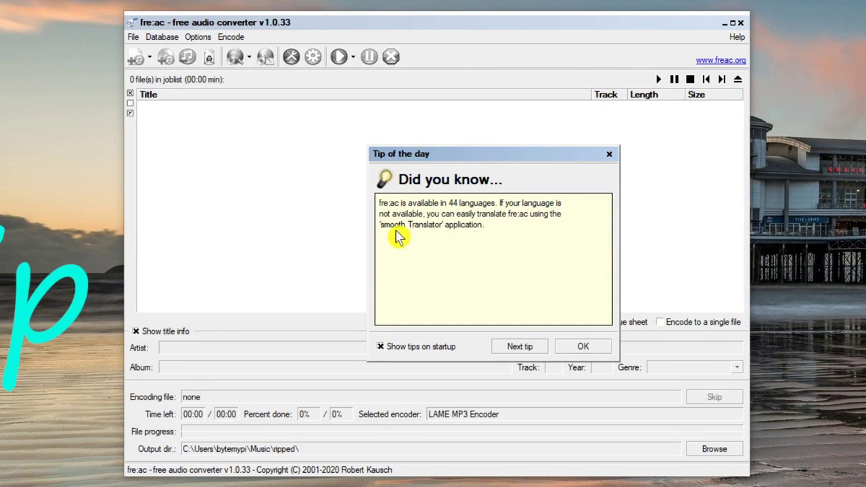
pyautogui.click(519, 351)
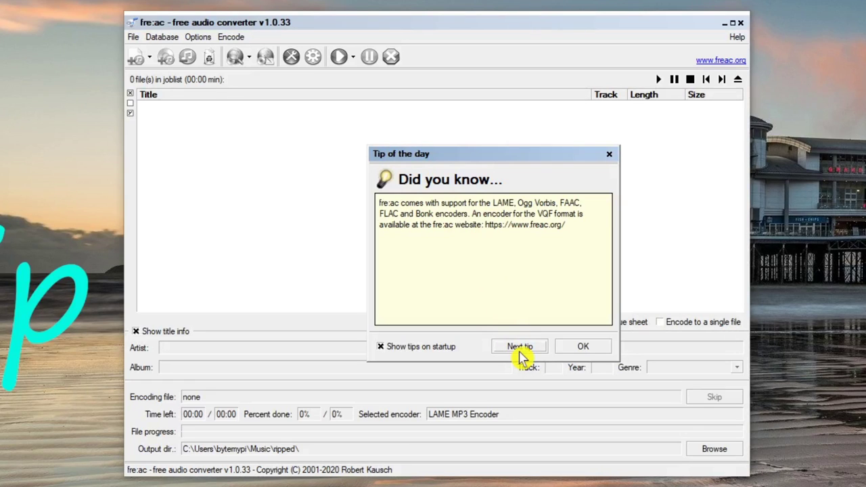
pyautogui.click(519, 353)
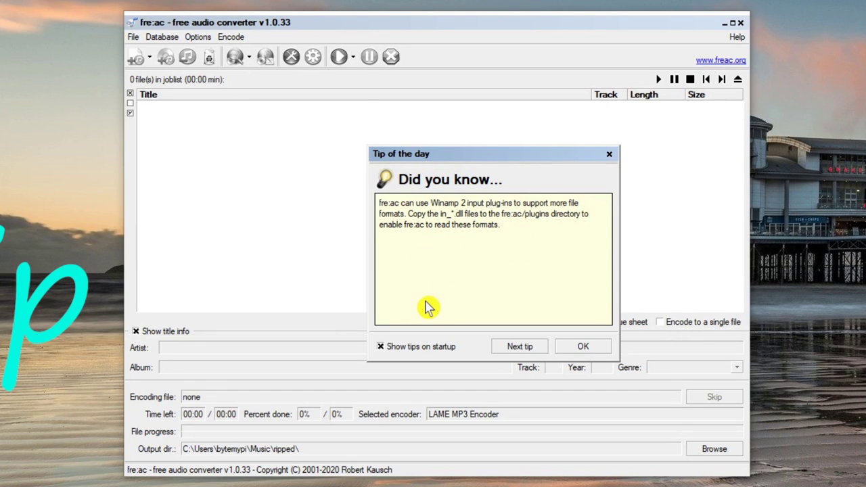
pyautogui.click(383, 351)
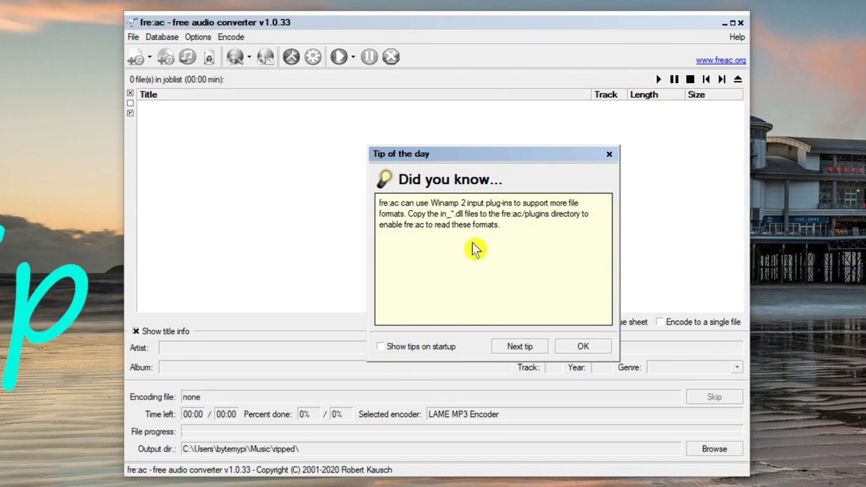
pyautogui.click(580, 348)
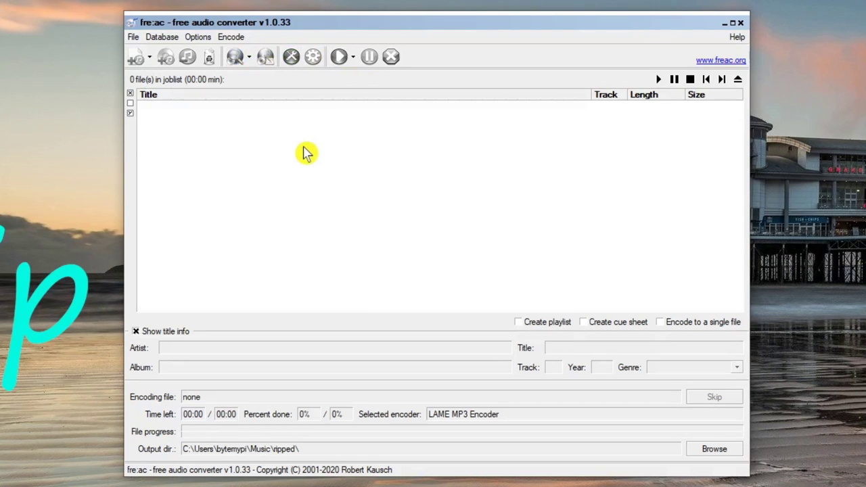
pyautogui.click(134, 41)
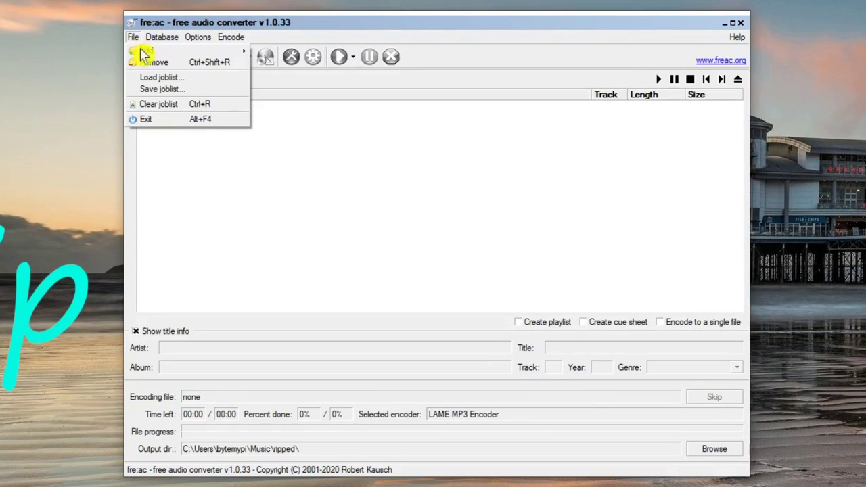
pyautogui.moveTo(146, 53)
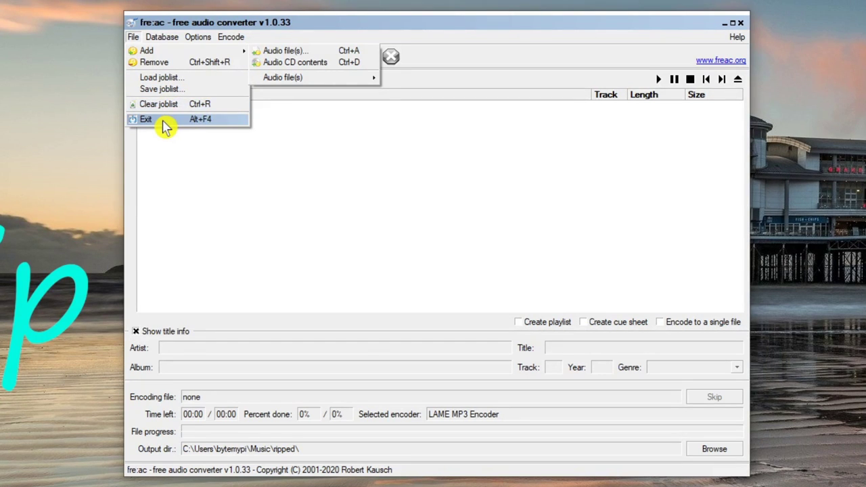
pyautogui.moveTo(157, 38)
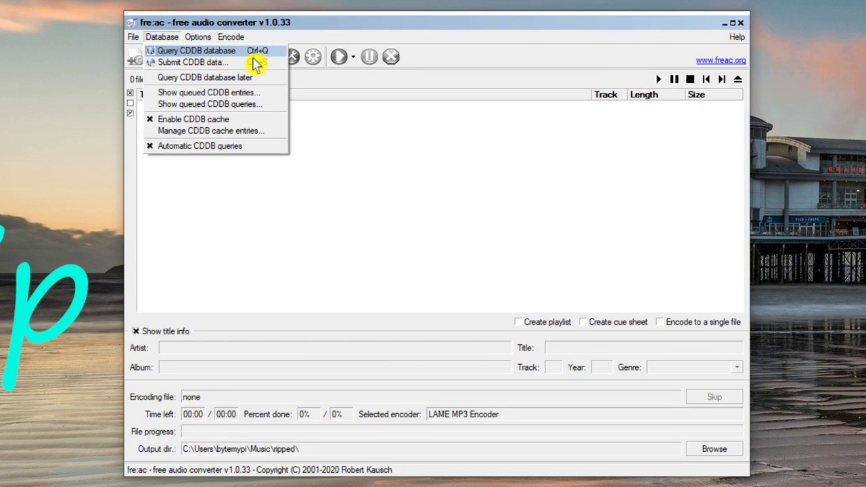
pyautogui.moveTo(203, 38)
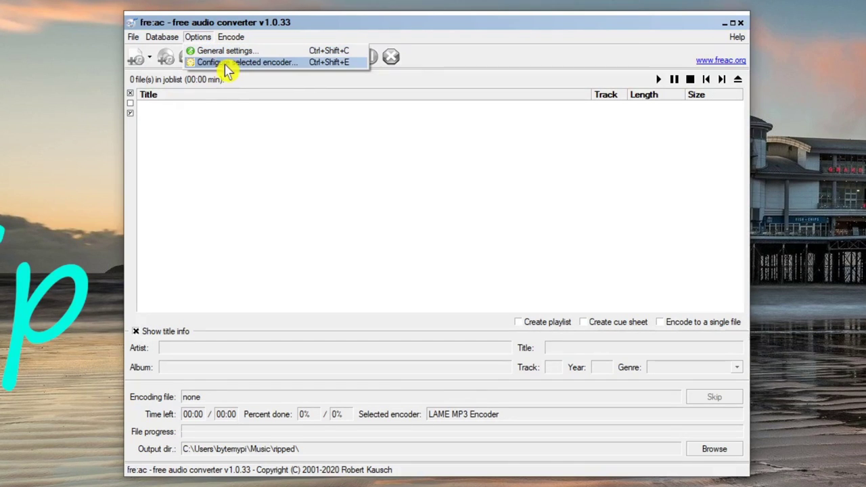
pyautogui.click(231, 37)
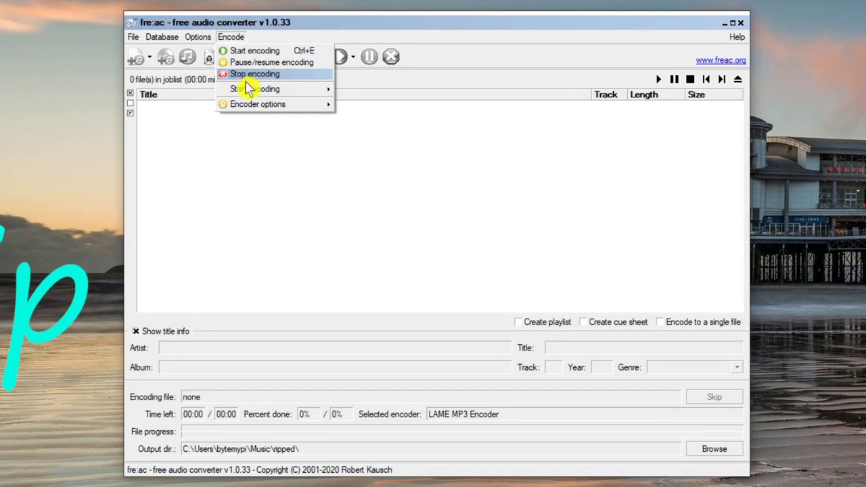
pyautogui.click(256, 152)
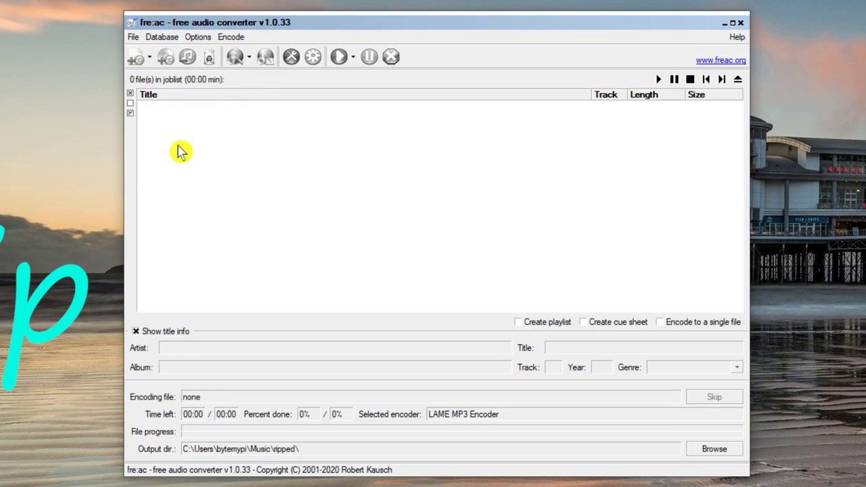
pyautogui.click(171, 62)
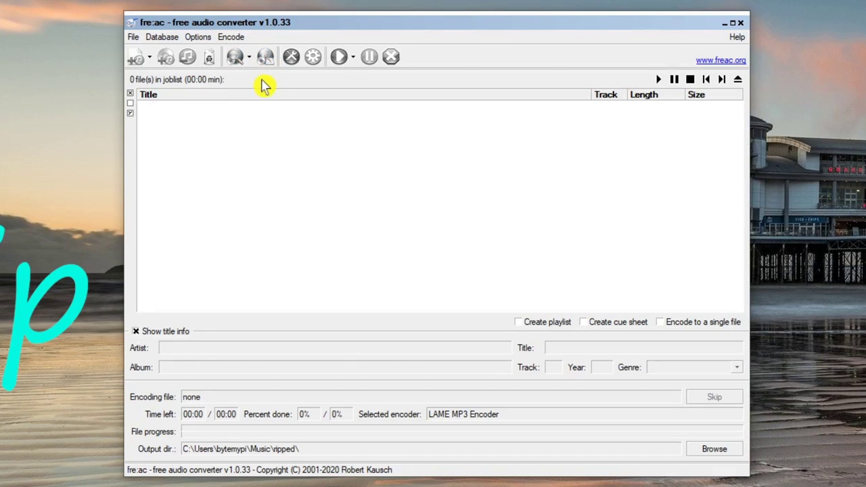
# Step: Open the general settings and select LAME MP3 Encoder v3.100 as the encoder
pyautogui.click(293, 62)
pyautogui.moveTo(273, 58); pyautogui.dragTo(316, 118)
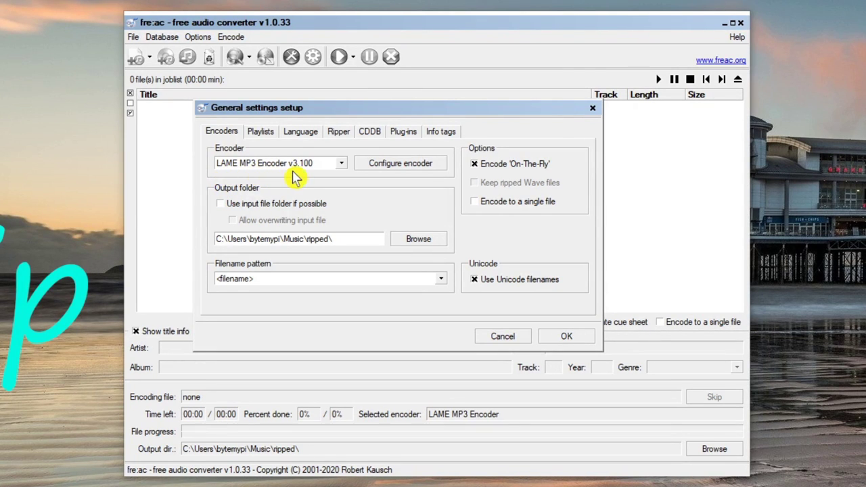
pyautogui.click(344, 169)
pyautogui.click(342, 168)
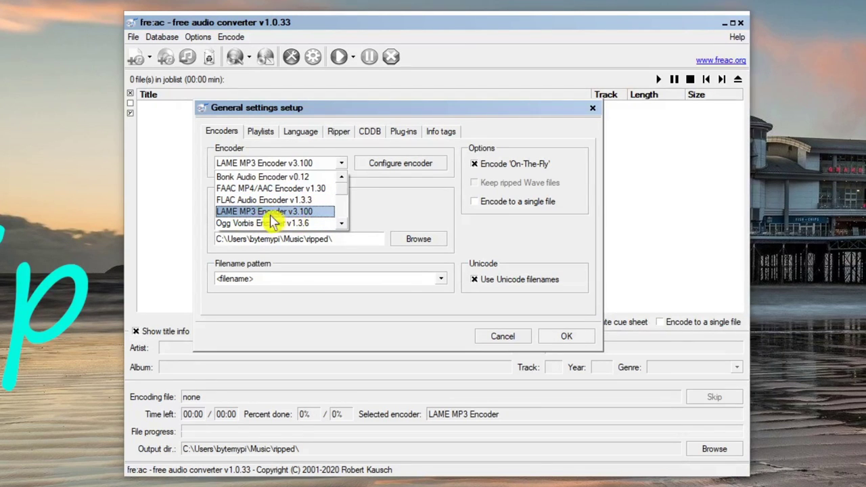
pyautogui.click(293, 215)
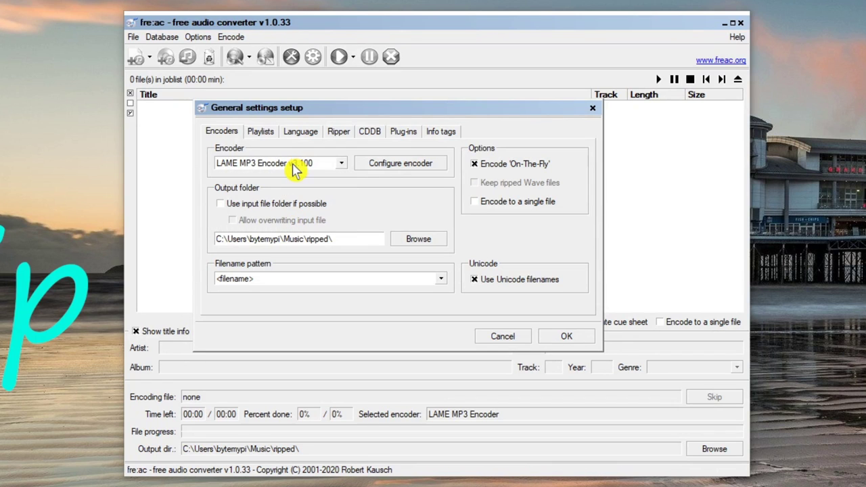
# Step: Configure the LAME encoder with the Custom settings preset and CBR (no VBR) at 192 kbps, with Set quality off
pyautogui.click(394, 170)
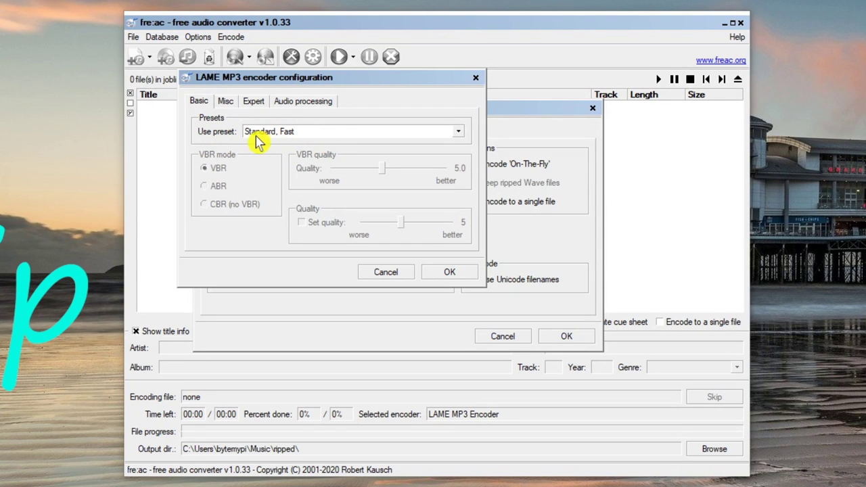
pyautogui.click(459, 132)
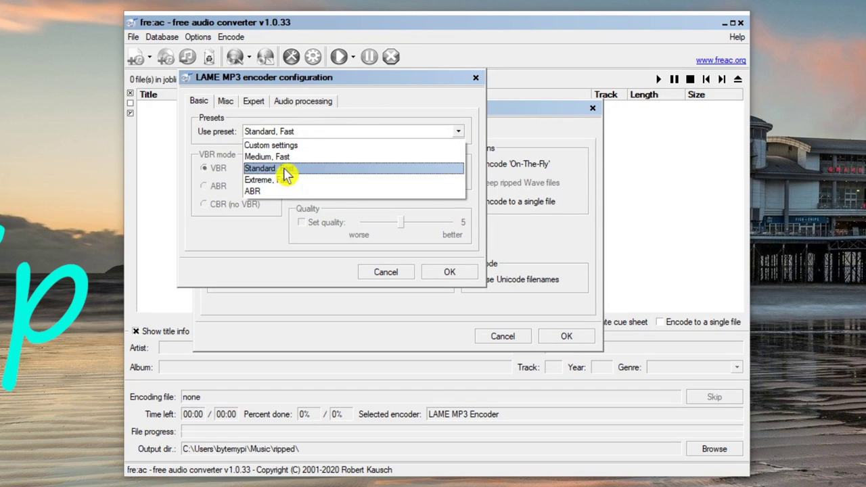
pyautogui.click(288, 144)
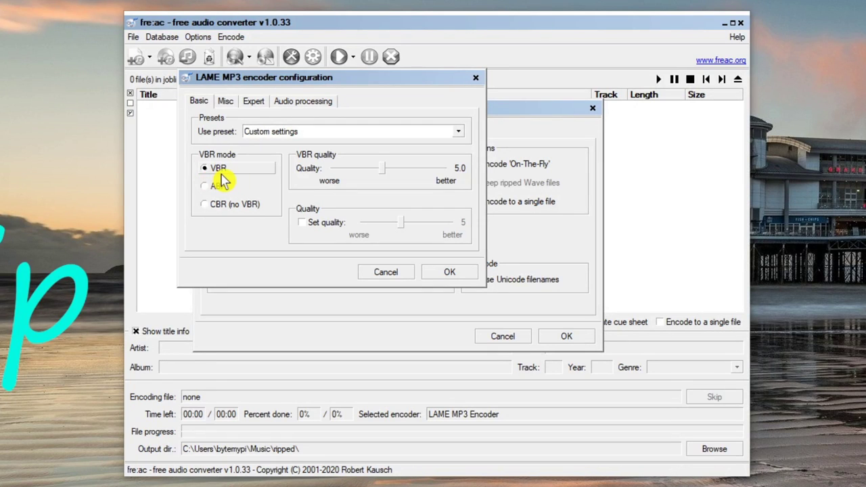
pyautogui.click(210, 211)
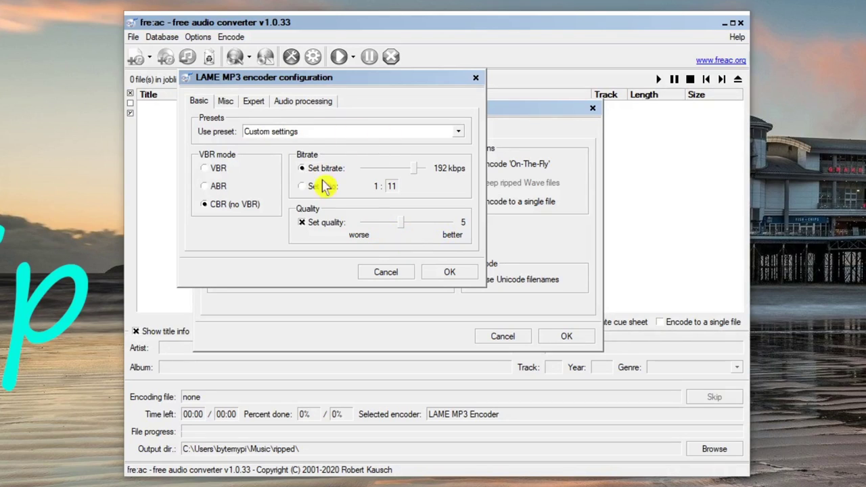
pyautogui.click(314, 231)
pyautogui.click(319, 226)
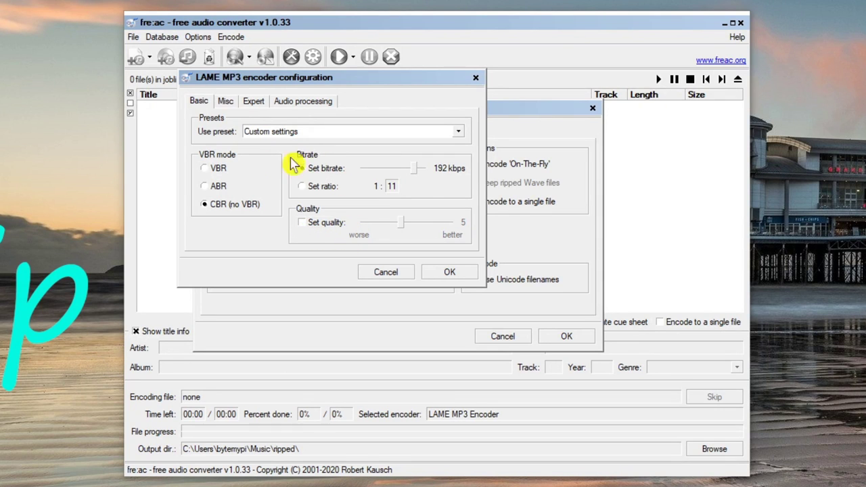
pyautogui.click(215, 210)
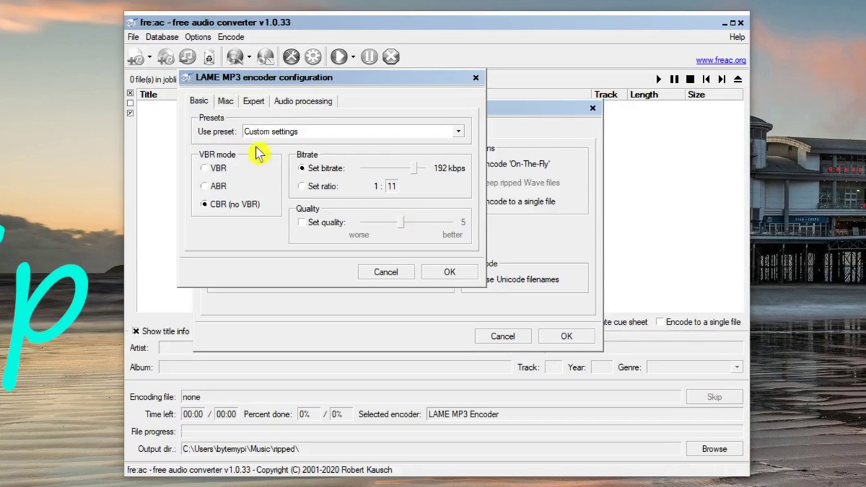
# Step: Check the encoder's miscellaneous and expert options, keeping the stereo mode on Auto
pyautogui.click(226, 103)
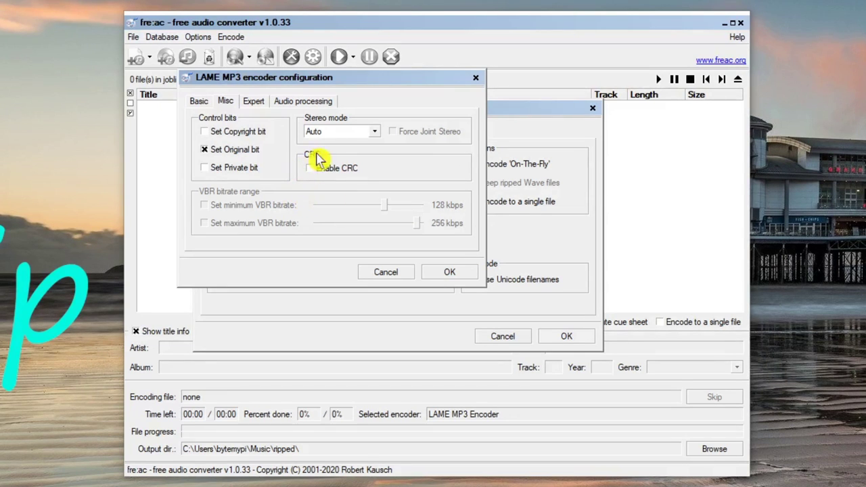
pyautogui.click(377, 133)
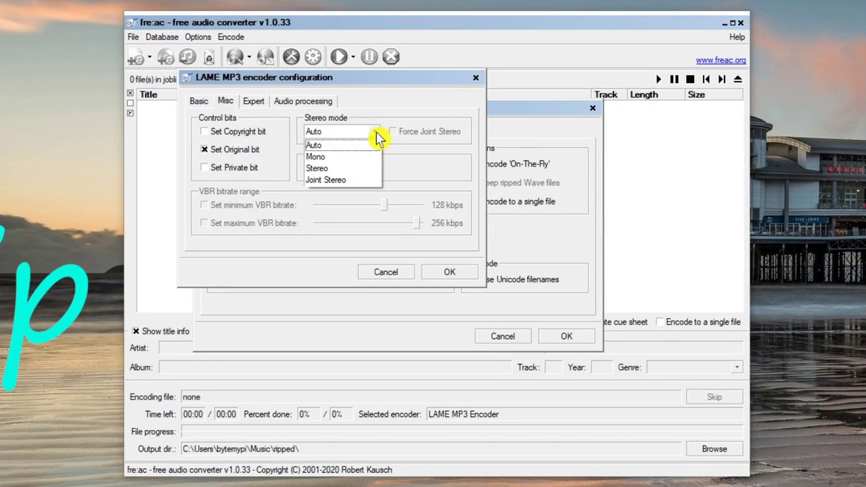
pyautogui.click(332, 136)
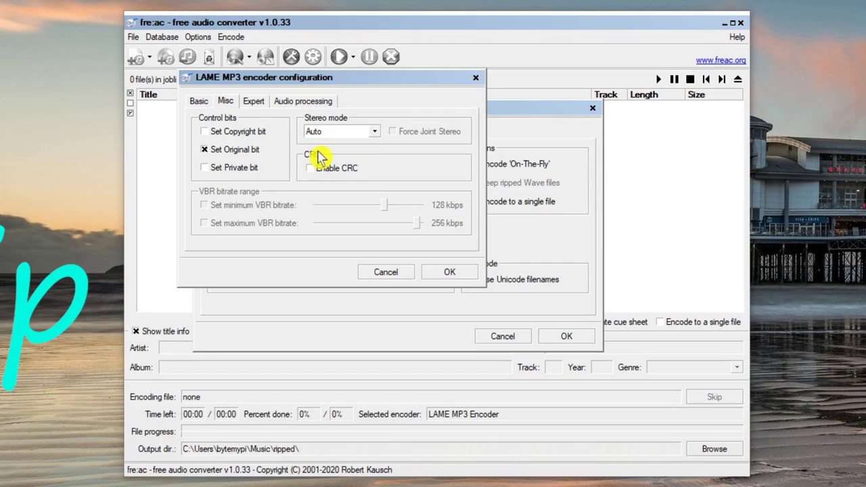
pyautogui.click(253, 101)
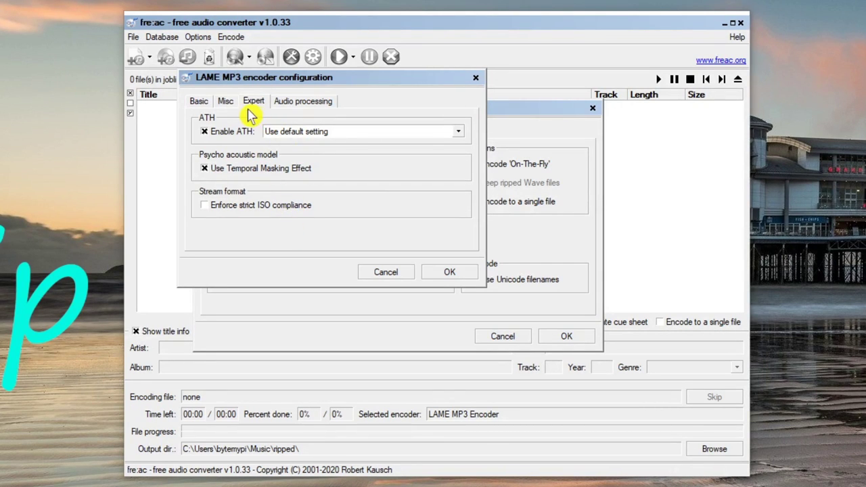
# Step: Set the encoder's output sampling rate to 44.1 kHz and accept the LAME configuration
pyautogui.click(291, 103)
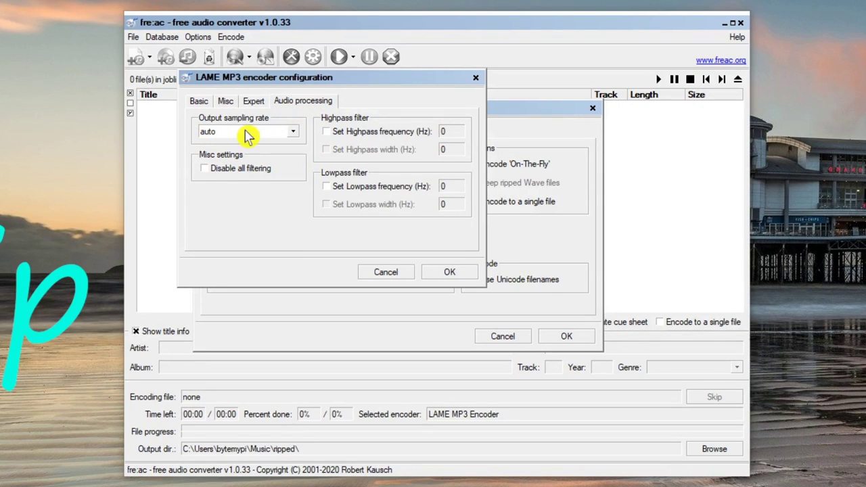
pyautogui.click(295, 140)
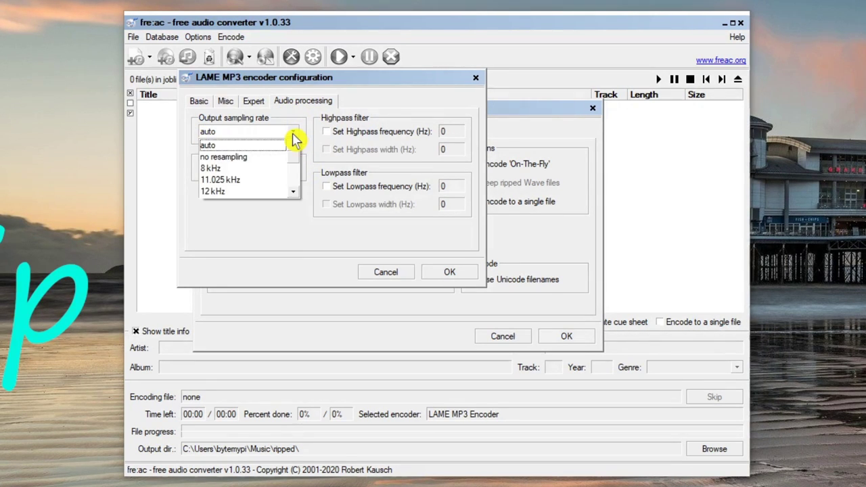
pyautogui.press('Down')
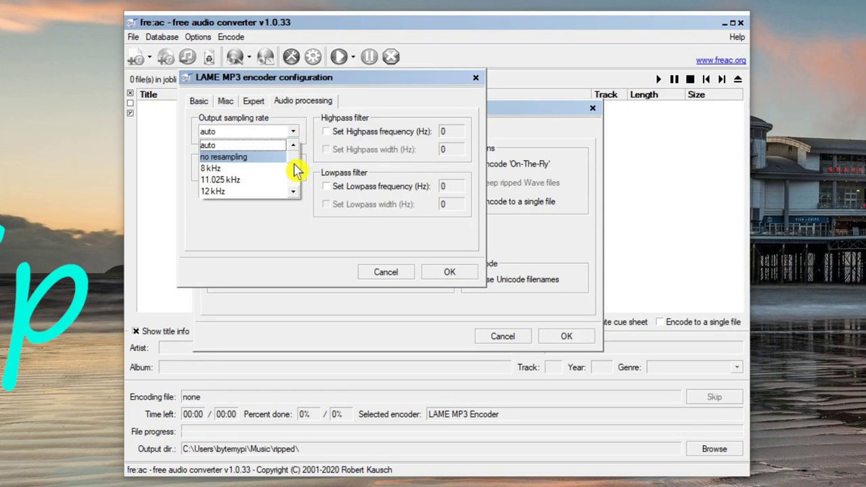
pyautogui.moveTo(293, 160); pyautogui.dragTo(297, 180)
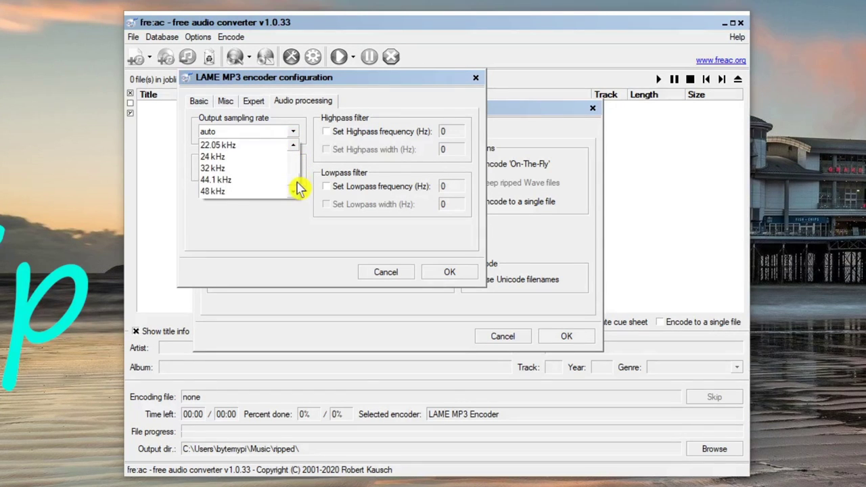
pyautogui.click(232, 184)
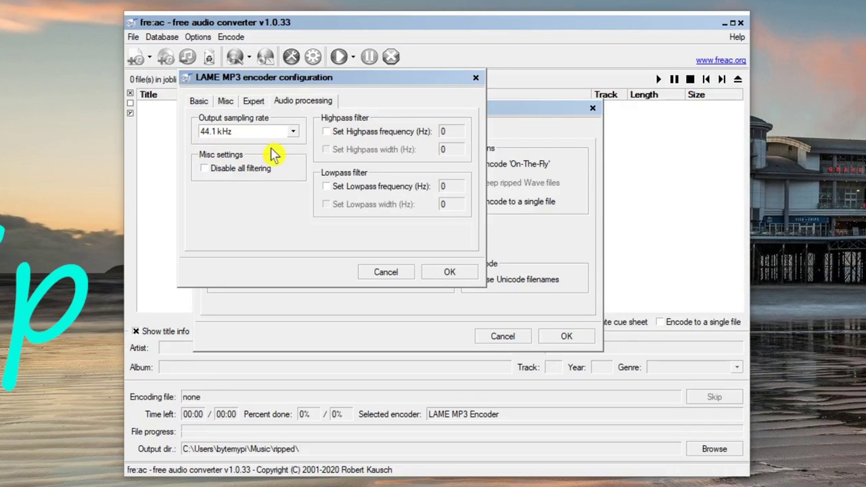
pyautogui.click(449, 274)
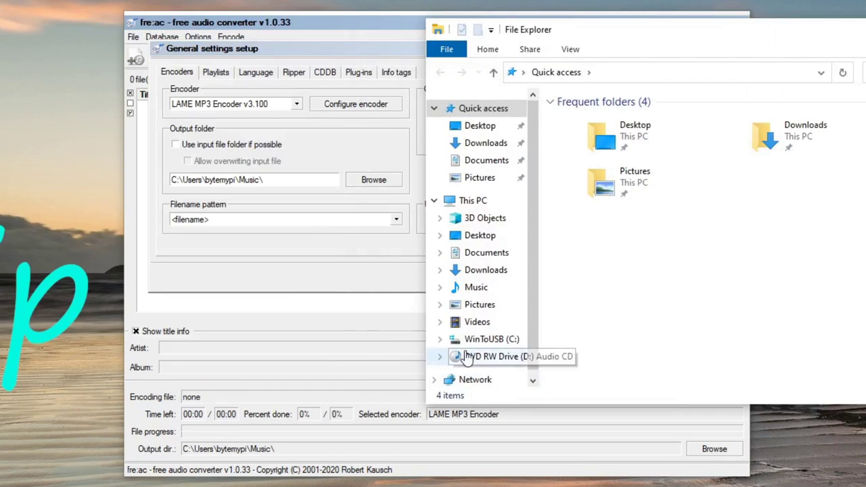
# Step: Create a folder named ripped inside the Music folder in File Explorer and close the window
pyautogui.click(502, 299)
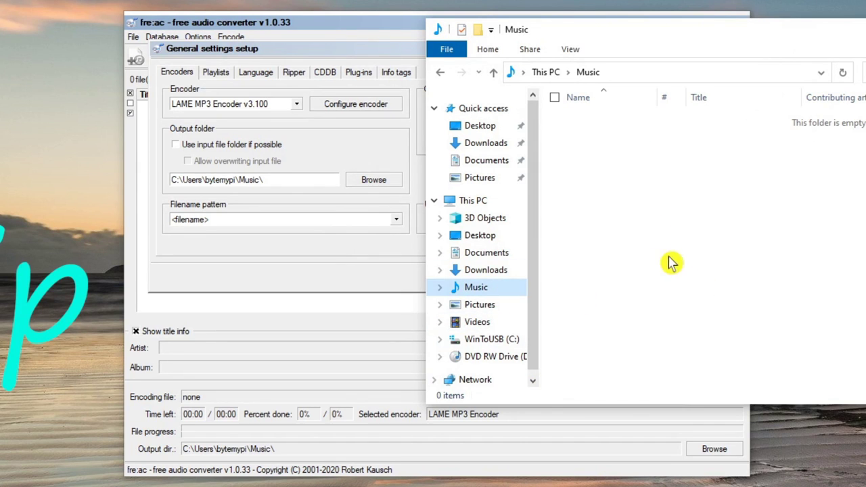
pyautogui.rightClick(590, 186)
pyautogui.moveTo(481, 366)
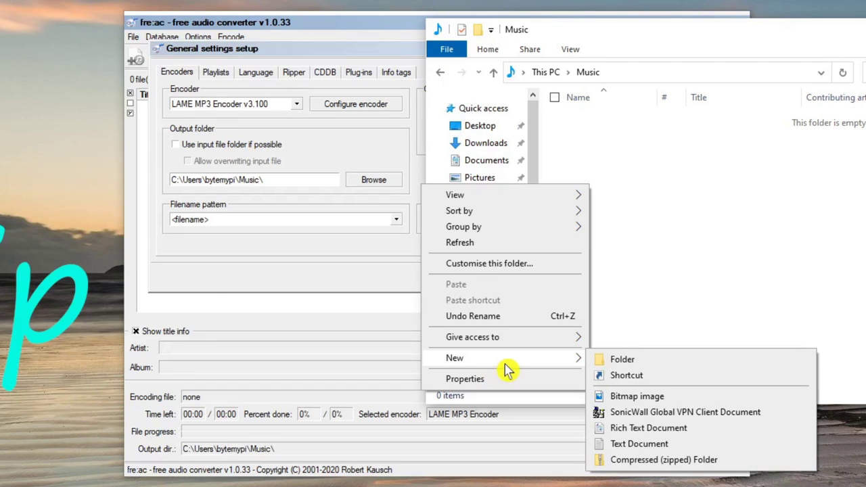
pyautogui.click(628, 365)
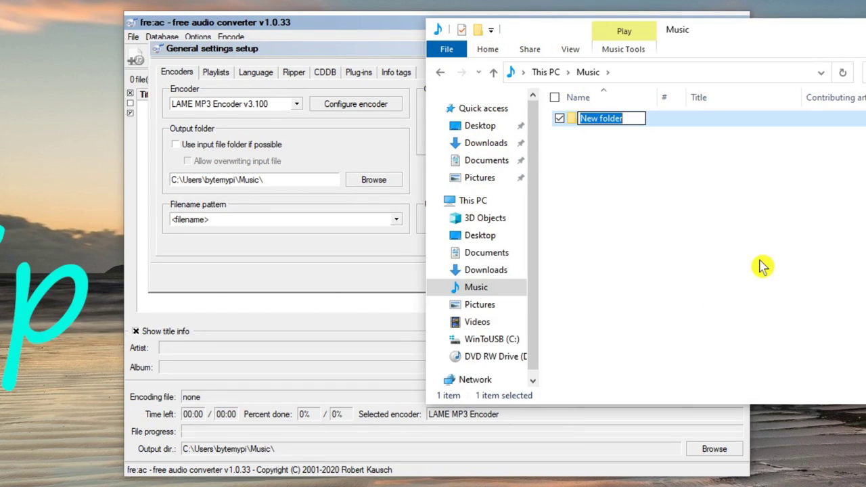
pyautogui.write('ripped')
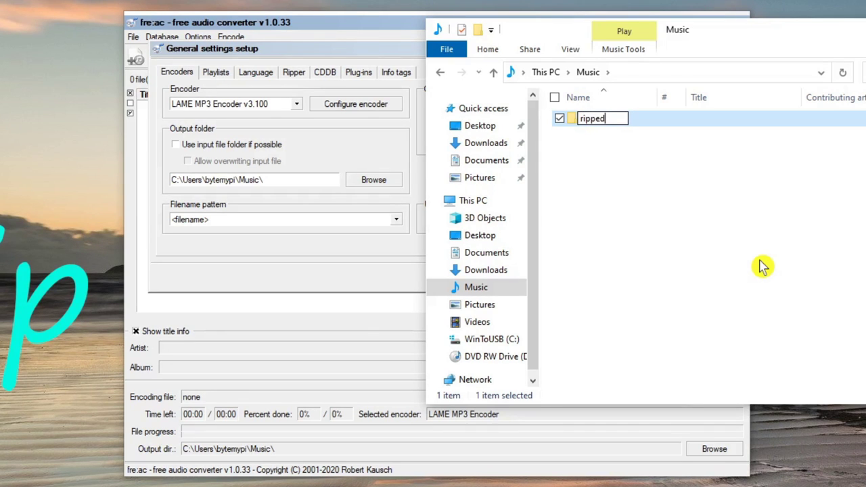
pyautogui.press('Return')
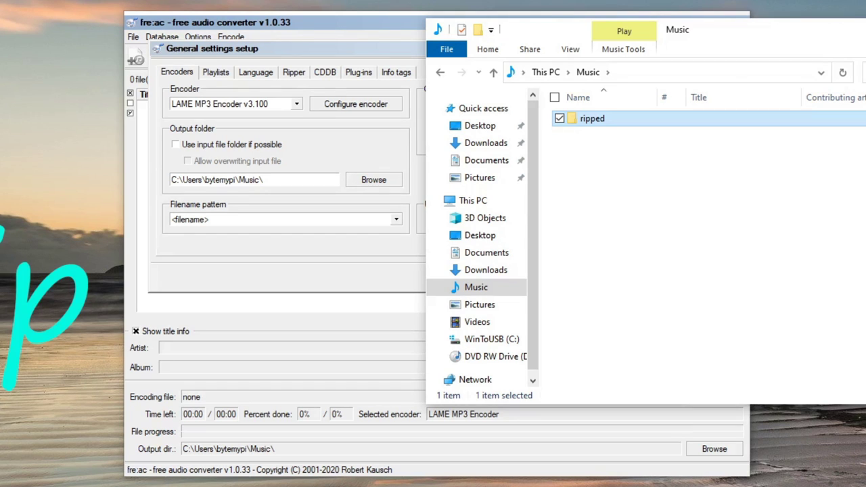
pyautogui.hotkey('alt', 'F4')
# Step: Choose the ripped folder inside Music as the output folder for encoded files
pyautogui.click(373, 184)
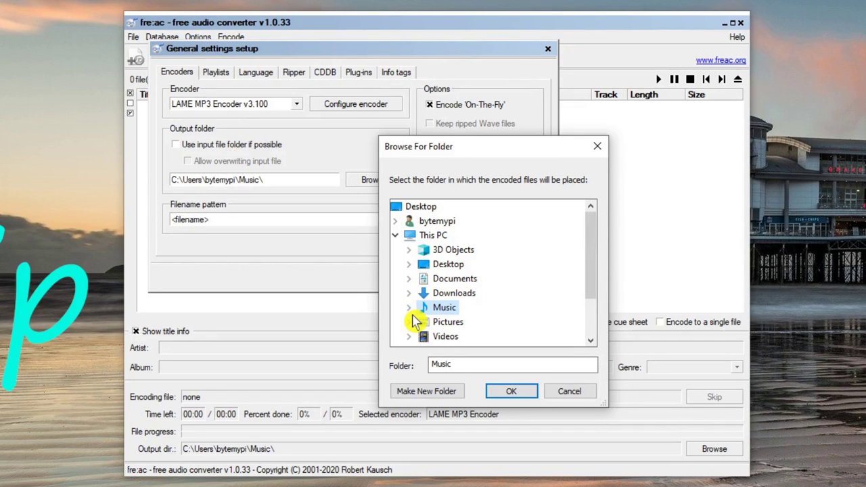
pyautogui.click(409, 308)
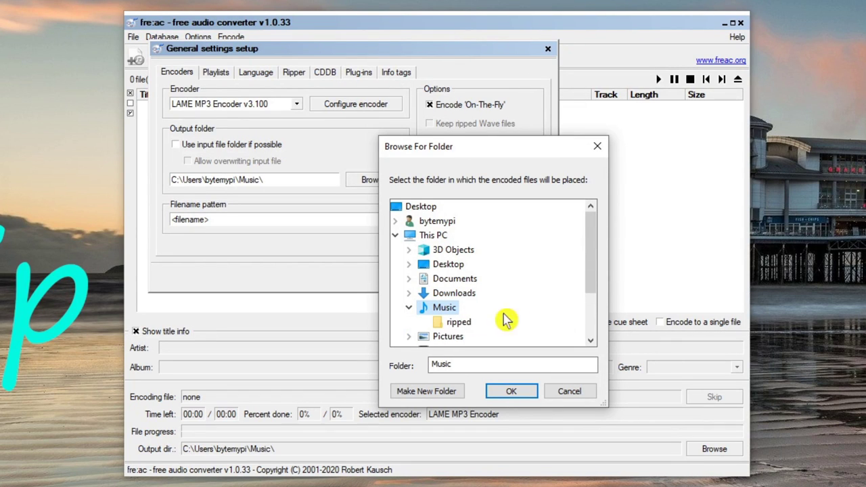
pyautogui.click(460, 324)
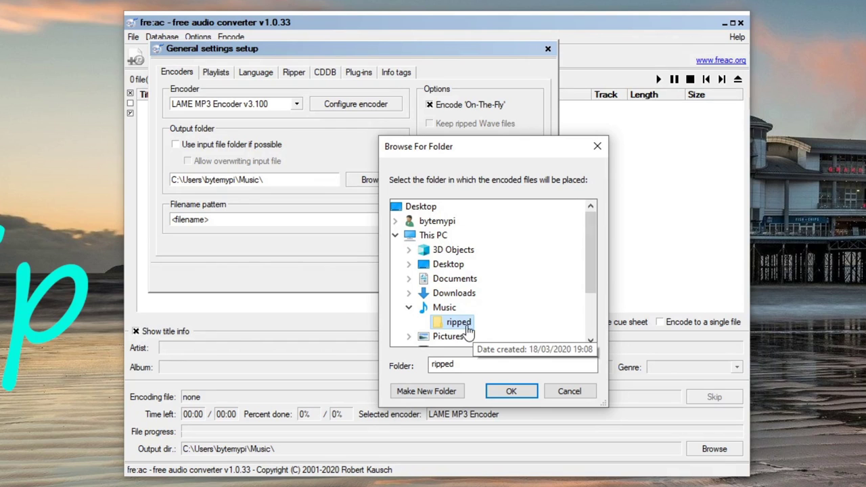
pyautogui.click(511, 392)
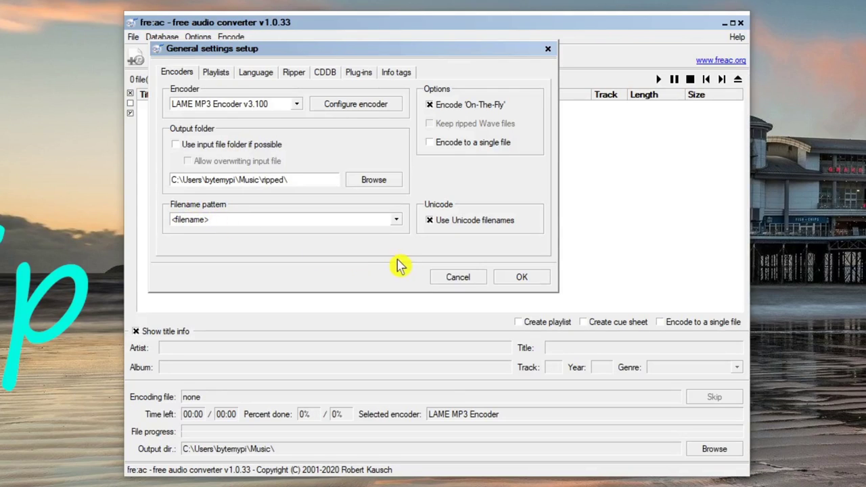
# Step: Set the encoder's filename pattern to <artist> - <album> - <track> - <title>
pyautogui.click(398, 221)
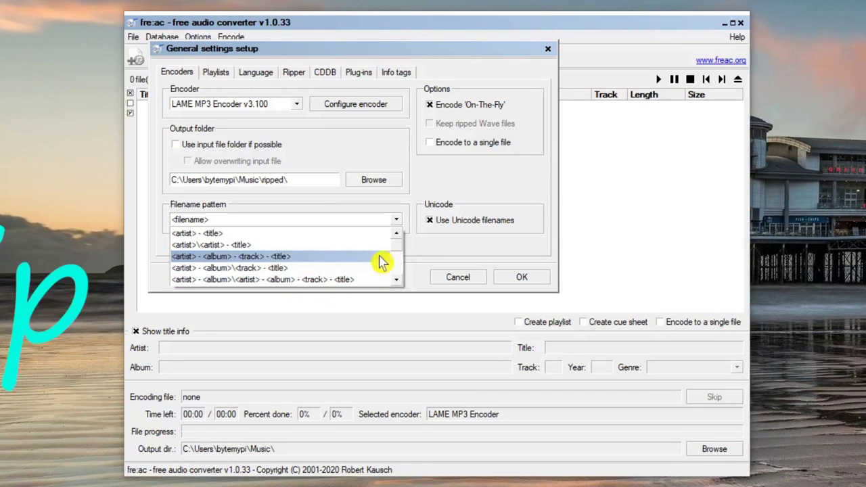
pyautogui.scroll(-3, 401, 254)
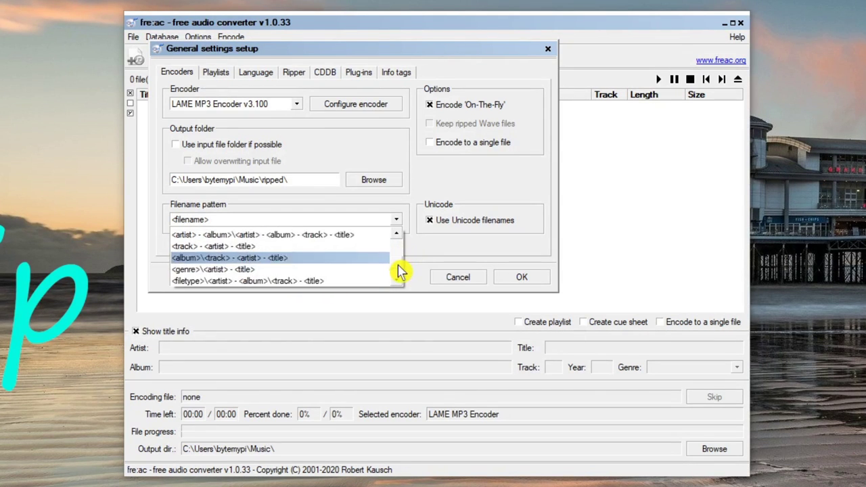
pyautogui.scroll(4, 400, 263)
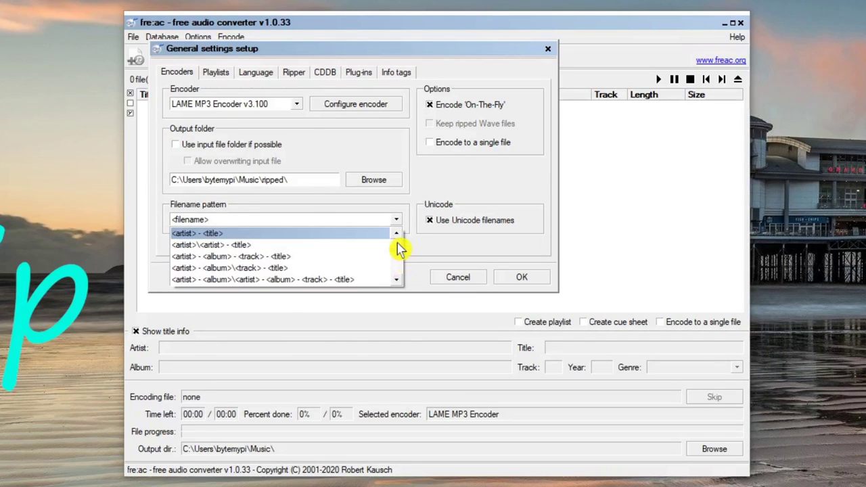
pyautogui.scroll(1, 260, 255)
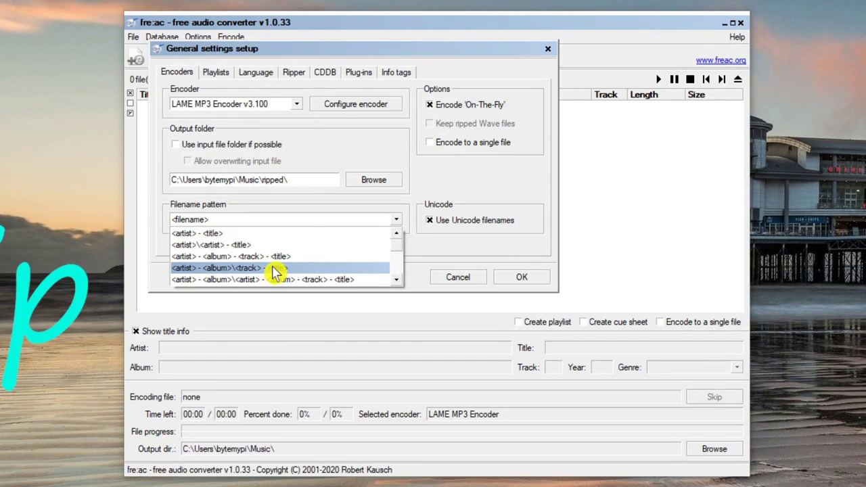
pyautogui.scroll(-1, 277, 269)
pyautogui.scroll(1, 277, 264)
pyautogui.scroll(-1, 274, 268)
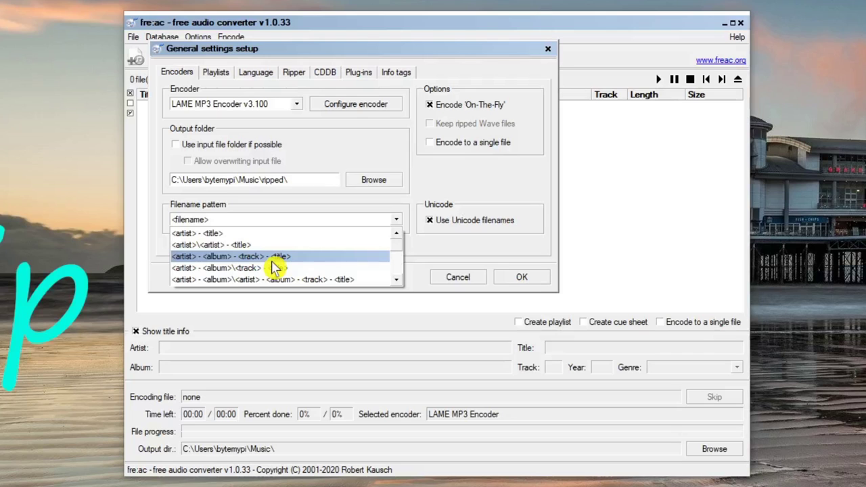
pyautogui.press('Return')
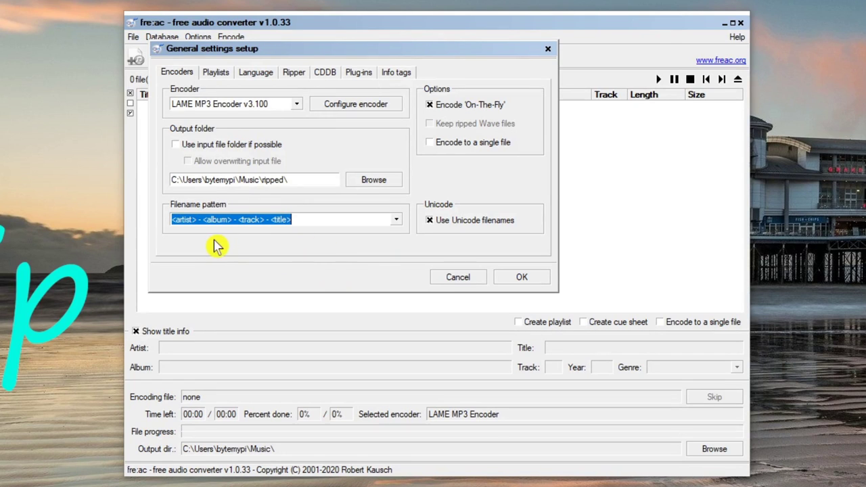
pyautogui.click(315, 261)
# Step: Review the playlist options and the list of available interface languages in the general settings
pyautogui.click(217, 72)
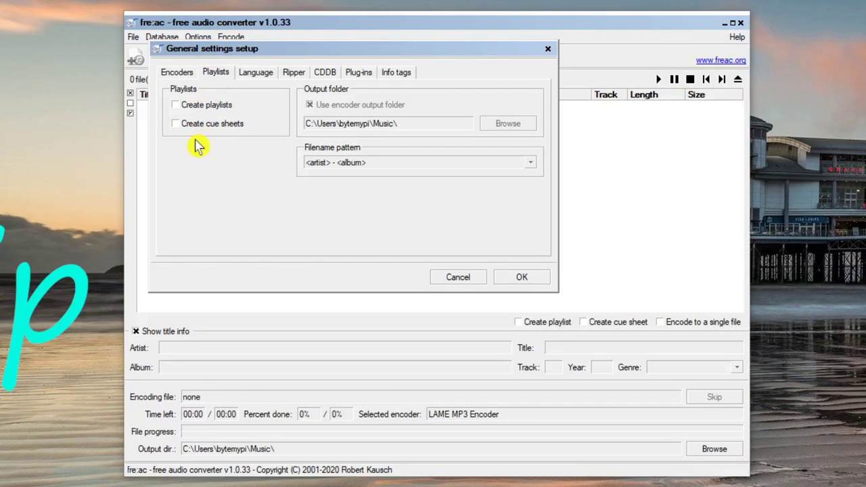
pyautogui.click(261, 80)
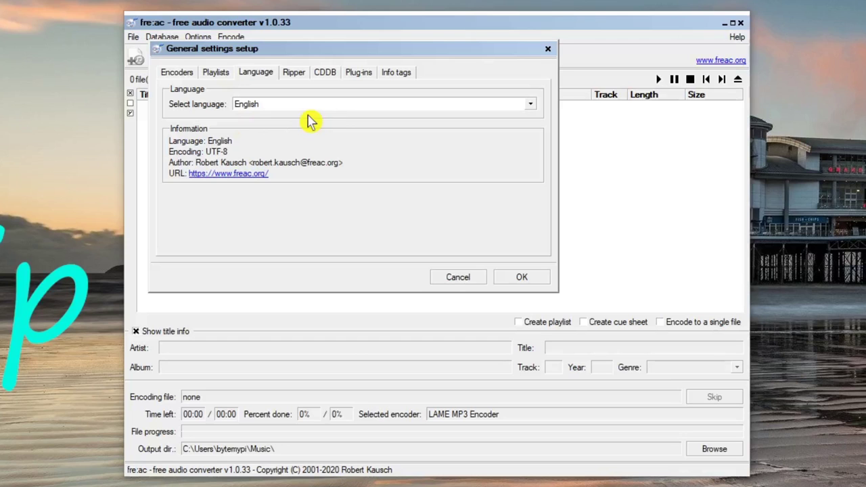
pyautogui.click(532, 106)
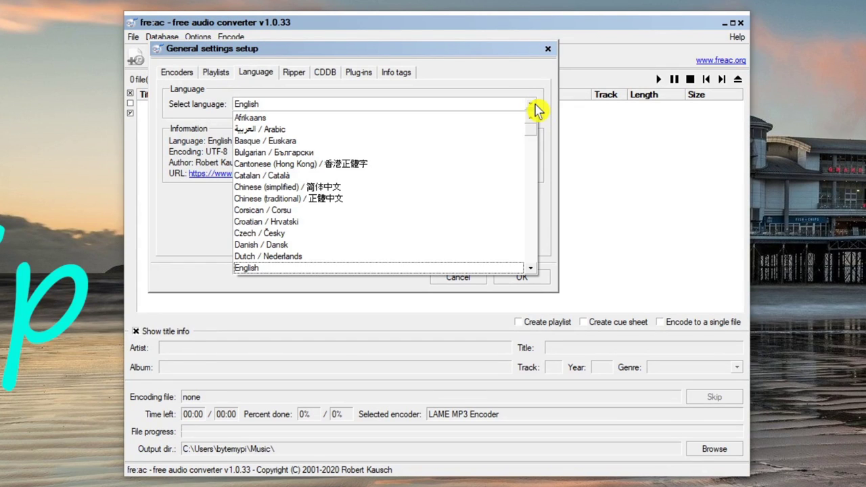
pyautogui.click(532, 107)
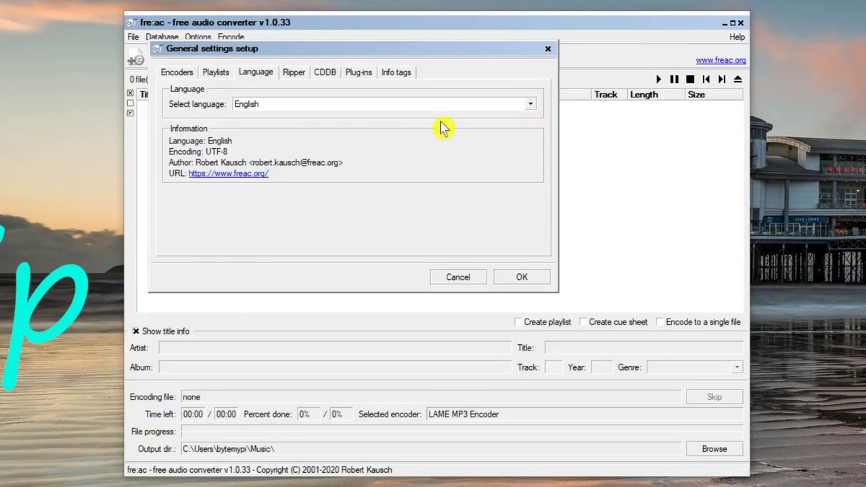
# Step: Review the ripper settings and check which drives are available as the active CD-ROM drive
pyautogui.click(297, 74)
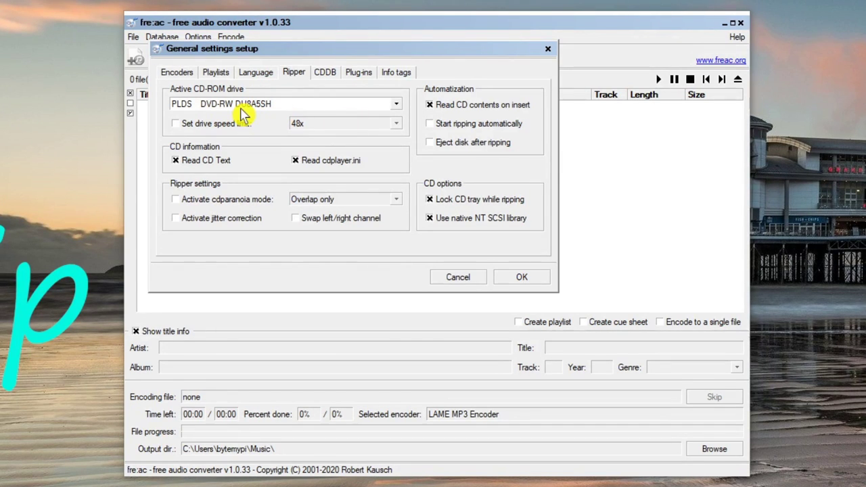
pyautogui.click(397, 106)
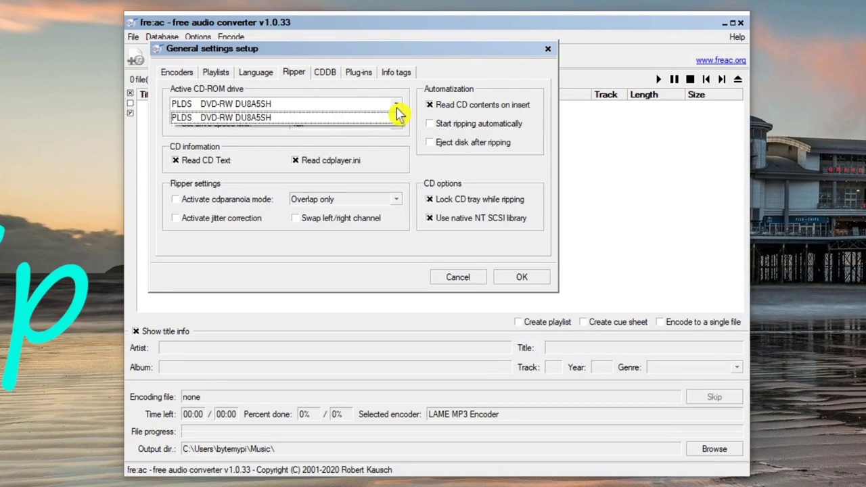
pyautogui.click(397, 108)
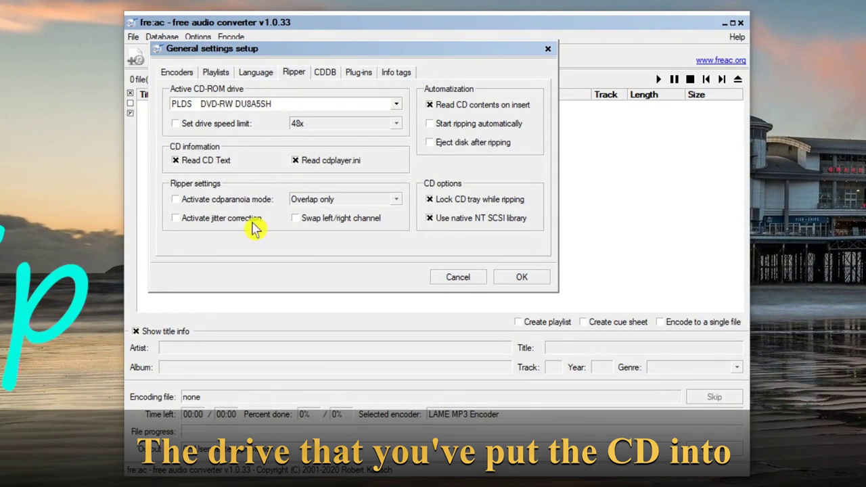
# Step: Enable the drive speed limit to check the selectable speeds, and disable it again
pyautogui.click(180, 128)
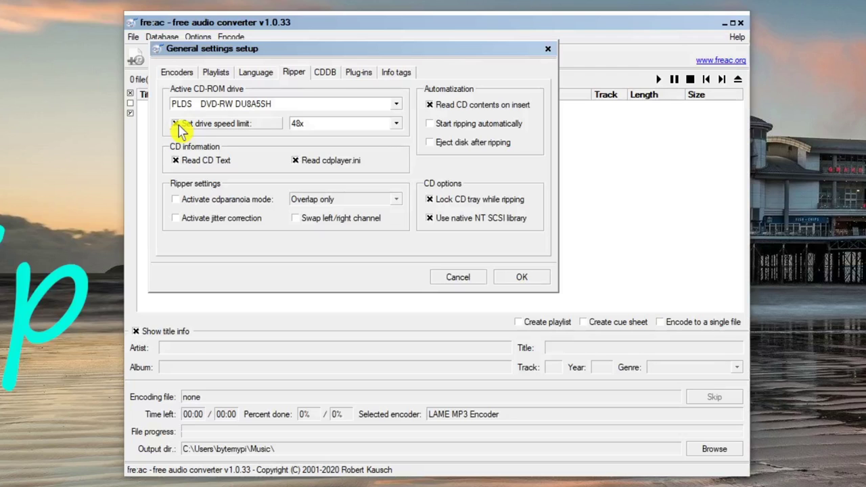
pyautogui.click(397, 125)
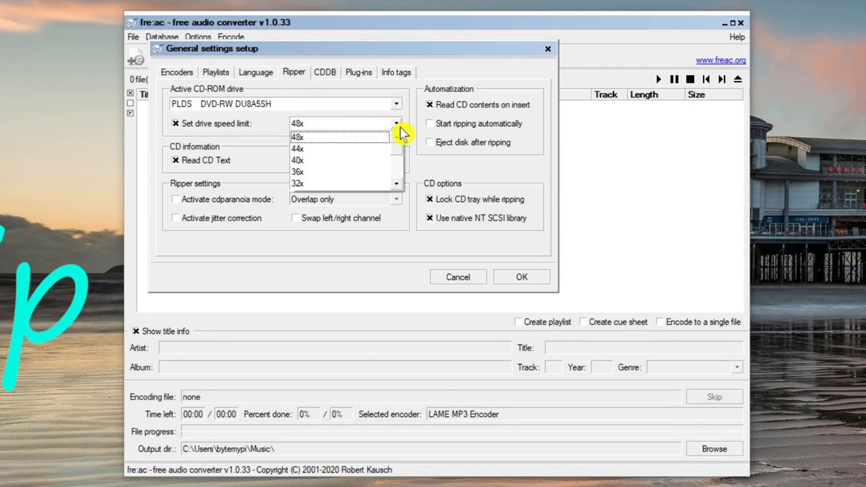
pyautogui.click(399, 124)
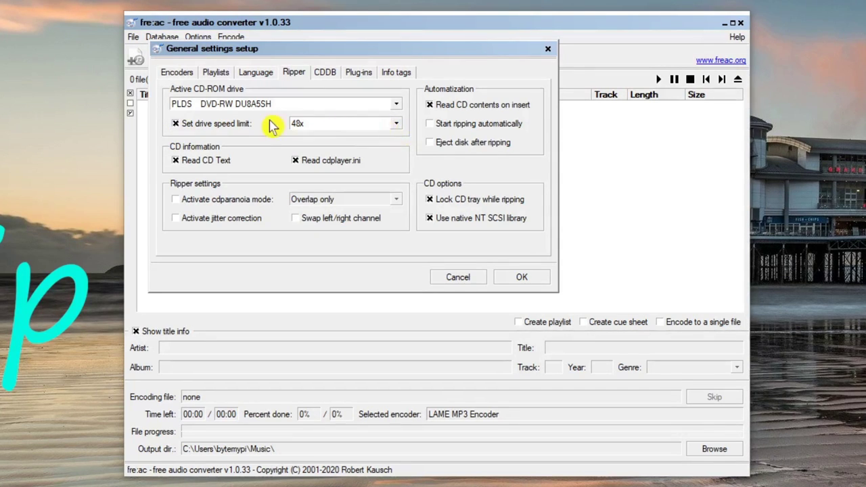
pyautogui.click(178, 124)
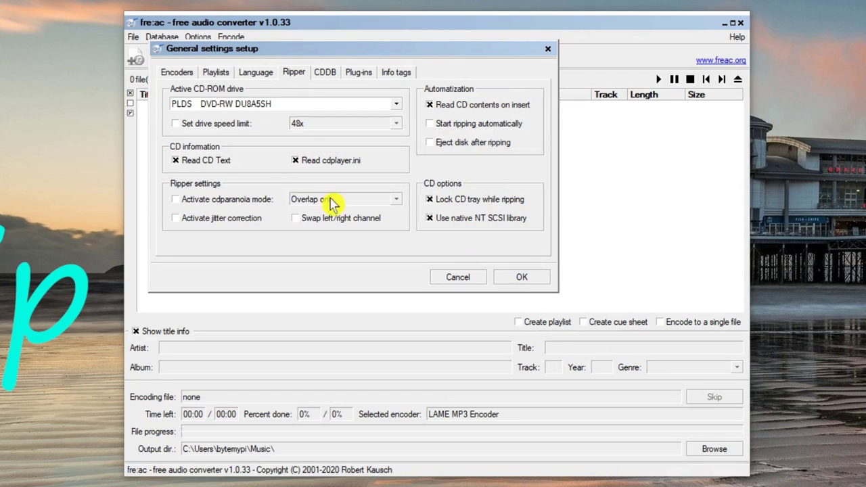
# Step: Review the CDDB database settings and the input and output plug-ins
pyautogui.click(327, 74)
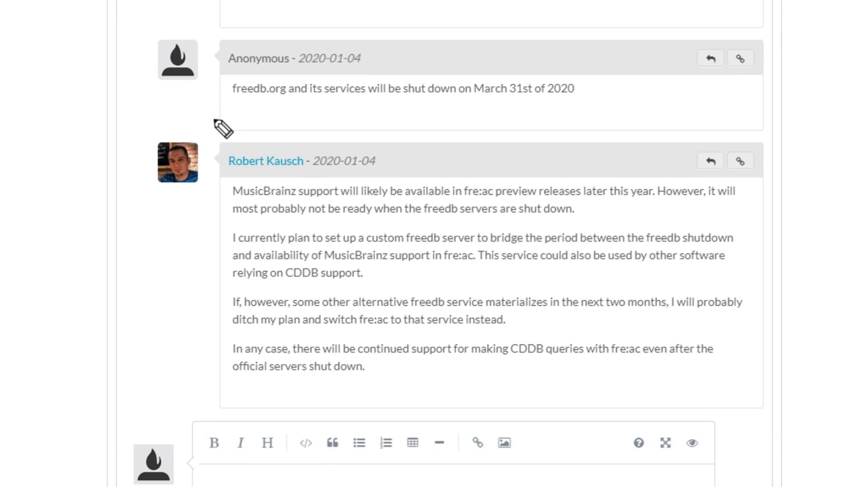
pyautogui.moveTo(213, 125)
pyautogui.mouseDown()
pyautogui.moveTo(753, 123)
pyautogui.moveTo(760, 187)
pyautogui.moveTo(752, 327)
pyautogui.moveTo(729, 385)
pyautogui.moveTo(496, 380)
pyautogui.moveTo(192, 402)
pyautogui.moveTo(211, 271)
pyautogui.moveTo(218, 150)
pyautogui.moveTo(211, 114)
pyautogui.mouseUp()
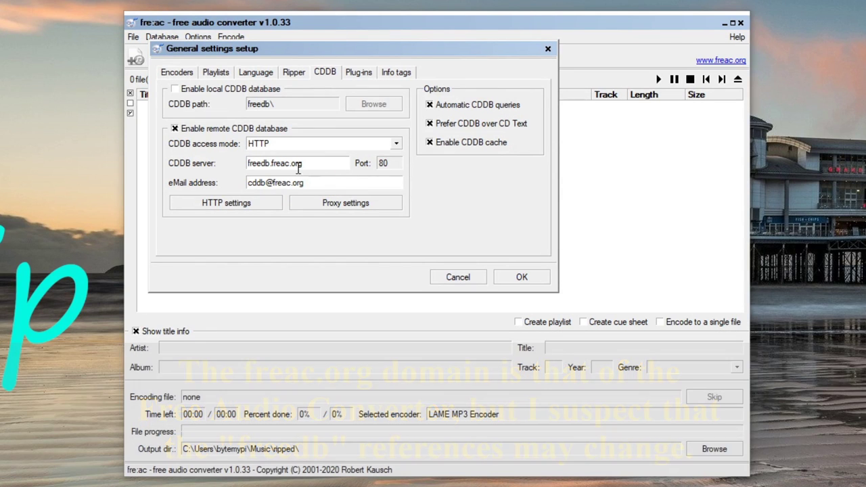
pyautogui.click(359, 75)
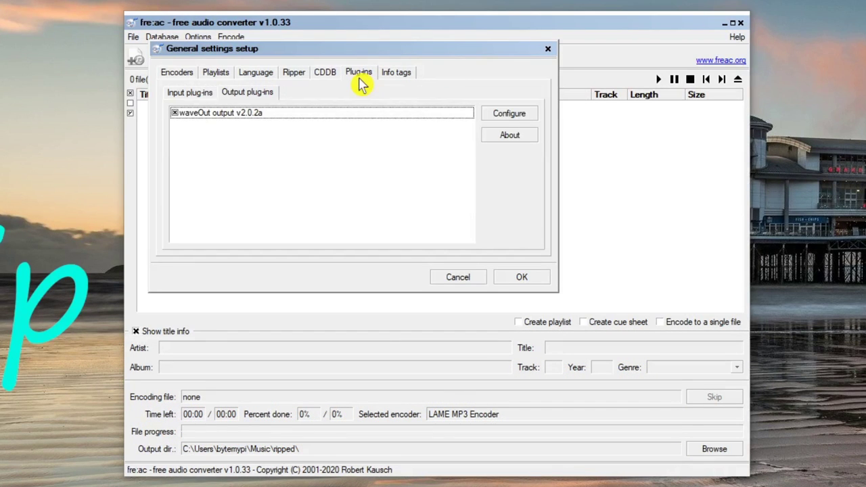
pyautogui.click(187, 99)
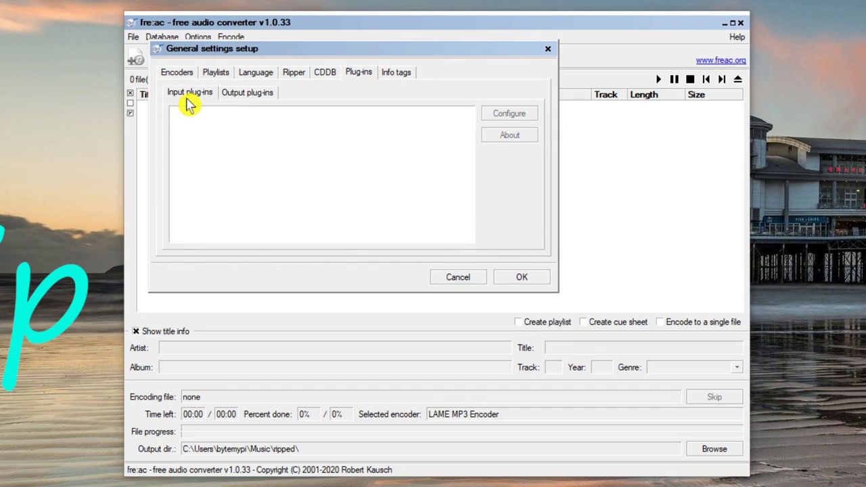
pyautogui.click(241, 99)
pyautogui.click(198, 100)
pyautogui.click(241, 100)
pyautogui.click(213, 116)
pyautogui.click(217, 150)
pyautogui.click(203, 117)
pyautogui.click(282, 123)
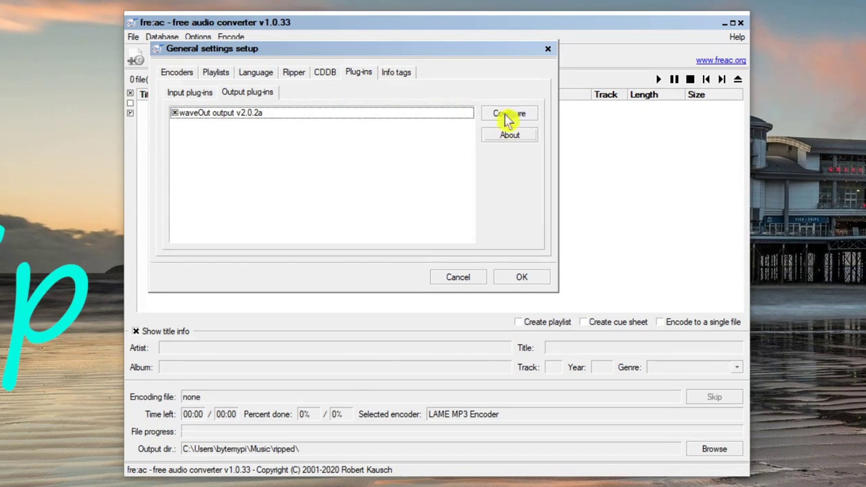
# Step: Review the info tag options and accept the general settings
pyautogui.click(390, 73)
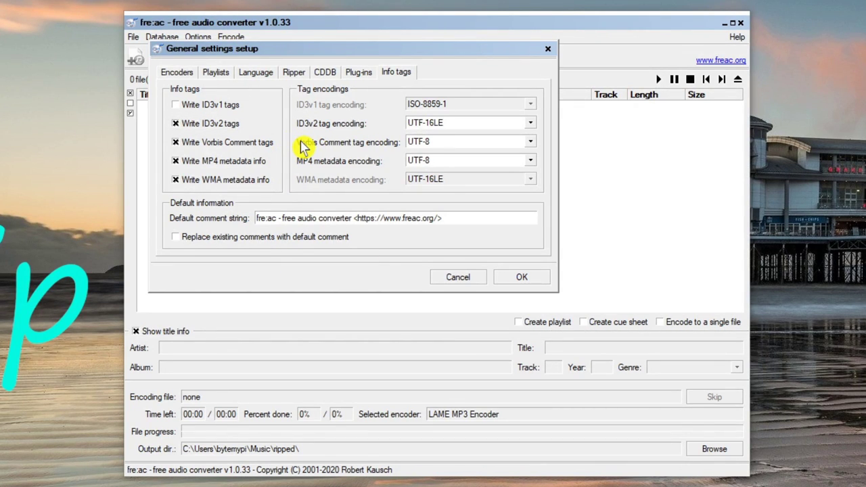
pyautogui.click(522, 278)
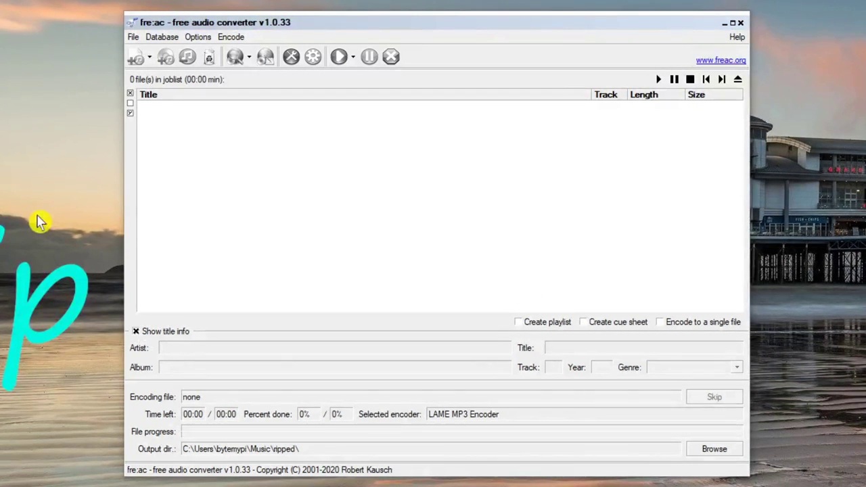
# Step: Check the LAME MP3 encoder configuration, cancel it, and look at the encoders offered for starting the encoding
pyautogui.click(313, 60)
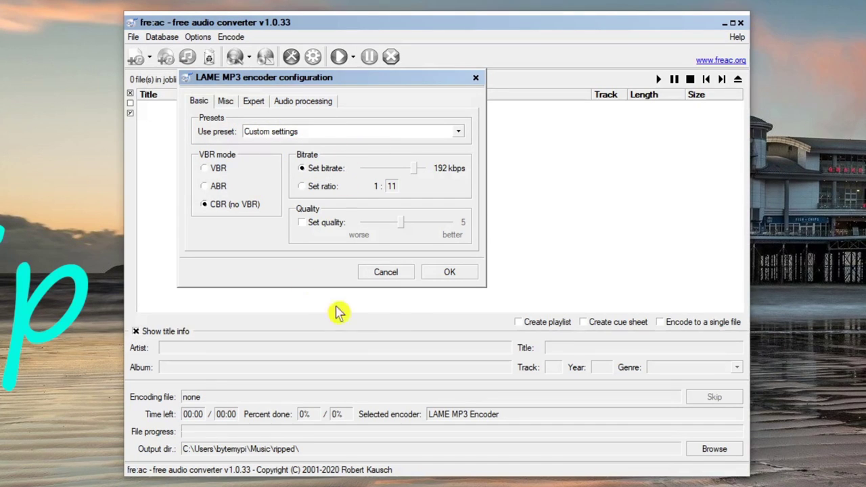
pyautogui.click(387, 275)
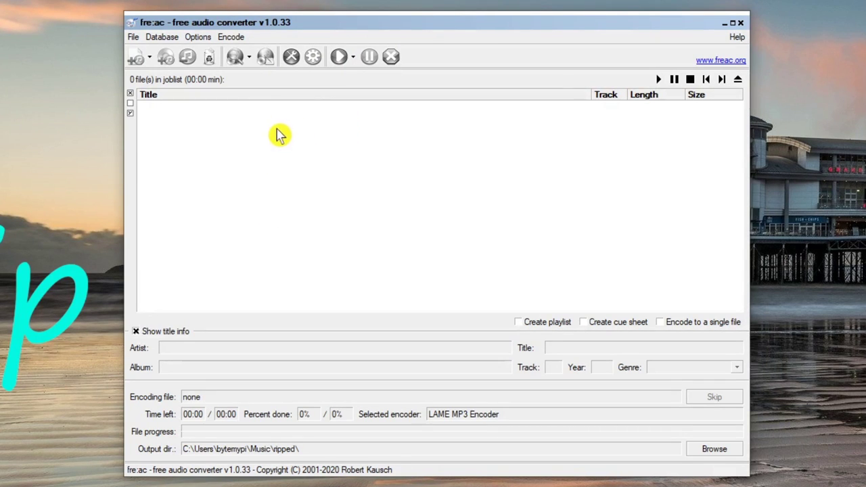
pyautogui.click(353, 58)
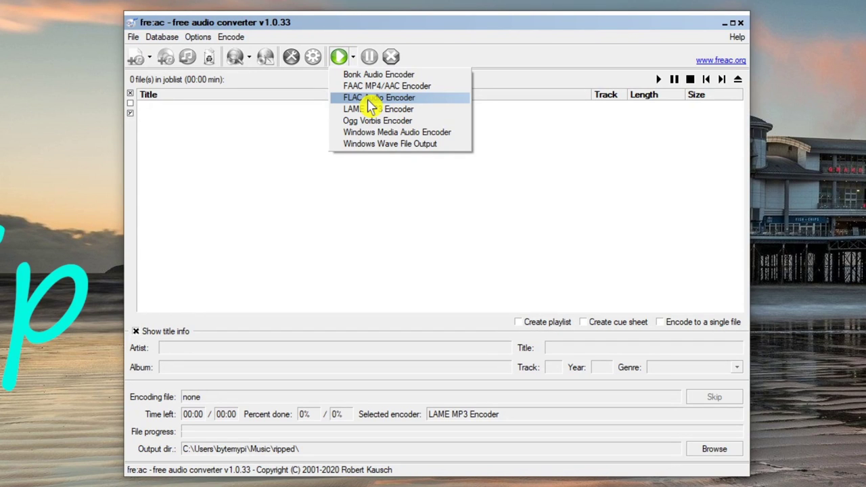
pyautogui.click(288, 126)
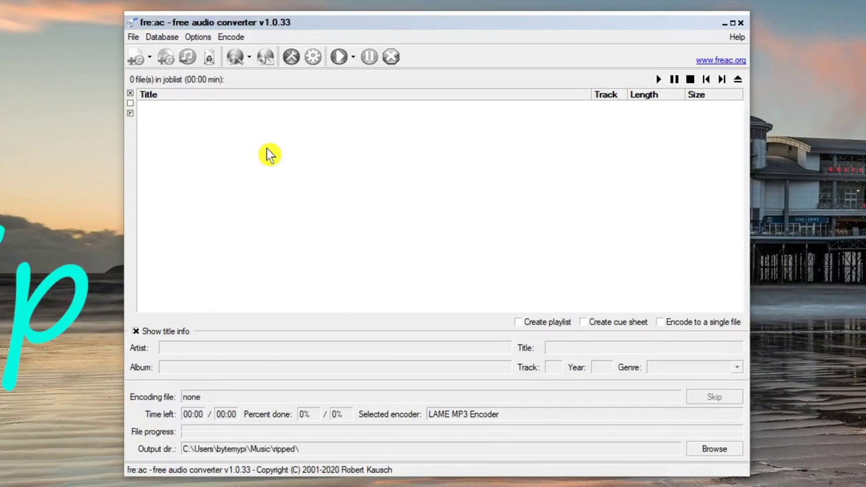
# Step: Add the audio CD's tracks to the joblist and dismiss the freedb information message
pyautogui.click(167, 58)
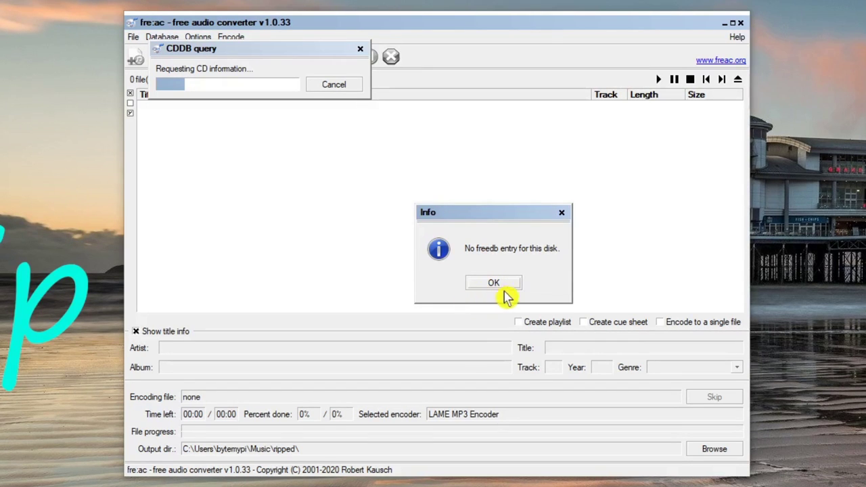
pyautogui.click(495, 287)
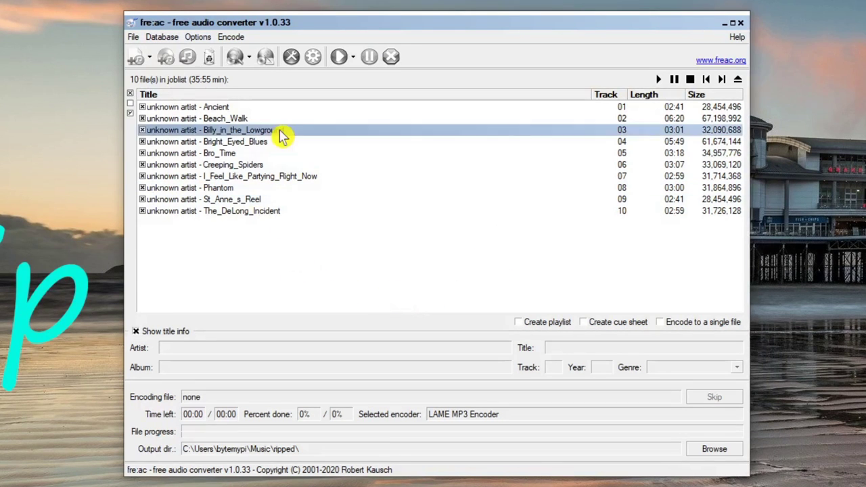
# Step: Play the Beach_Walk track from the joblist as a preview and stop the playback
pyautogui.moveTo(203, 110)
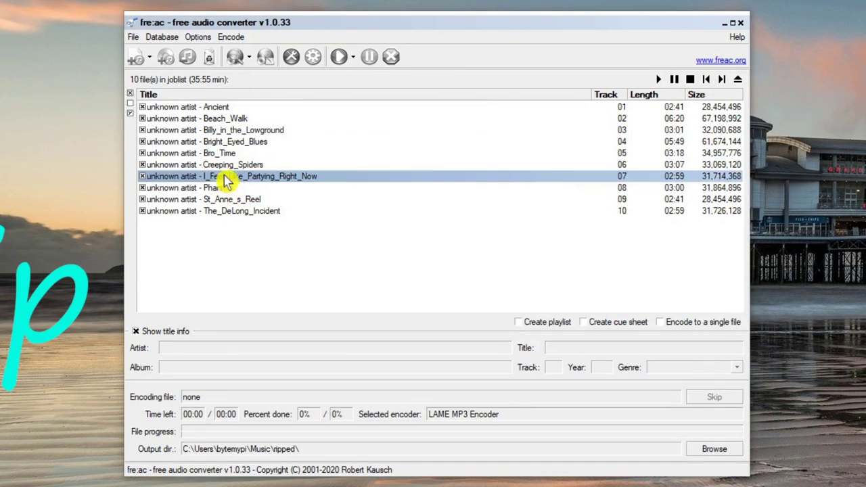
pyautogui.click(227, 120)
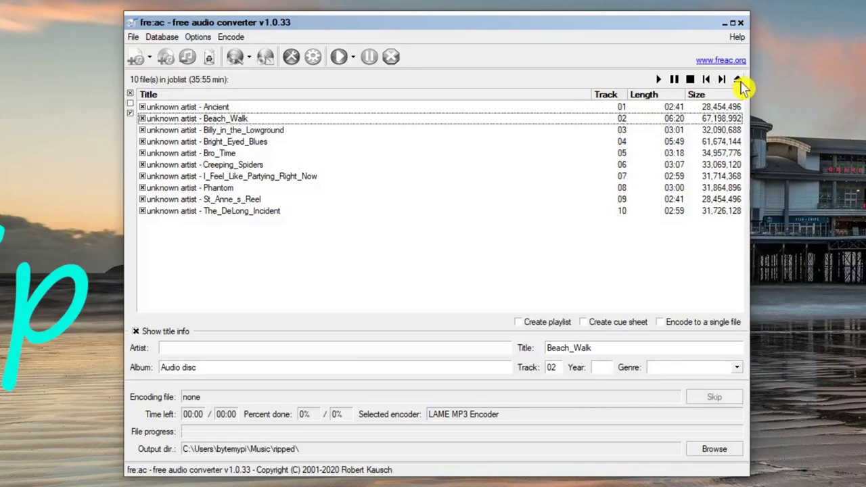
pyautogui.click(659, 79)
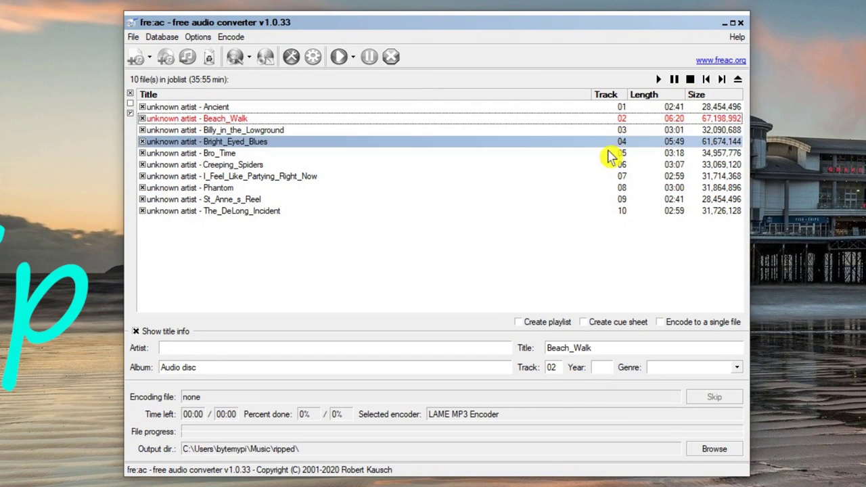
pyautogui.click(690, 79)
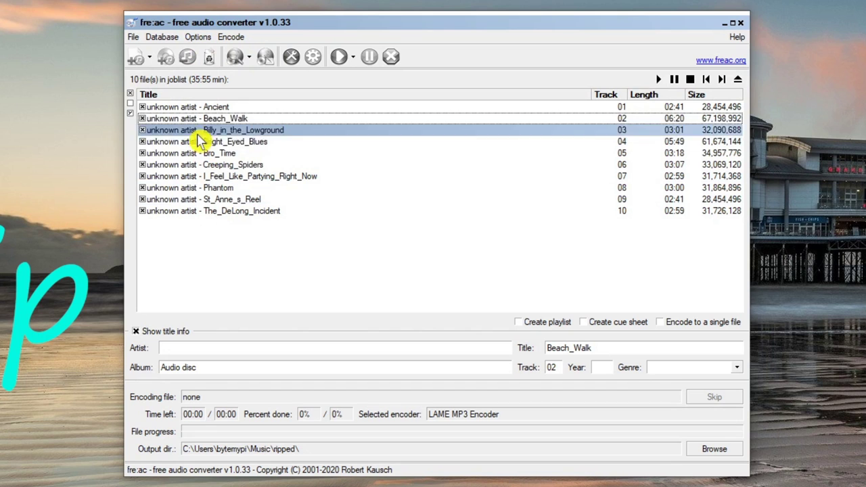
pyautogui.click(220, 164)
pyautogui.click(226, 187)
pyautogui.click(222, 129)
pyautogui.click(210, 153)
pyautogui.click(196, 134)
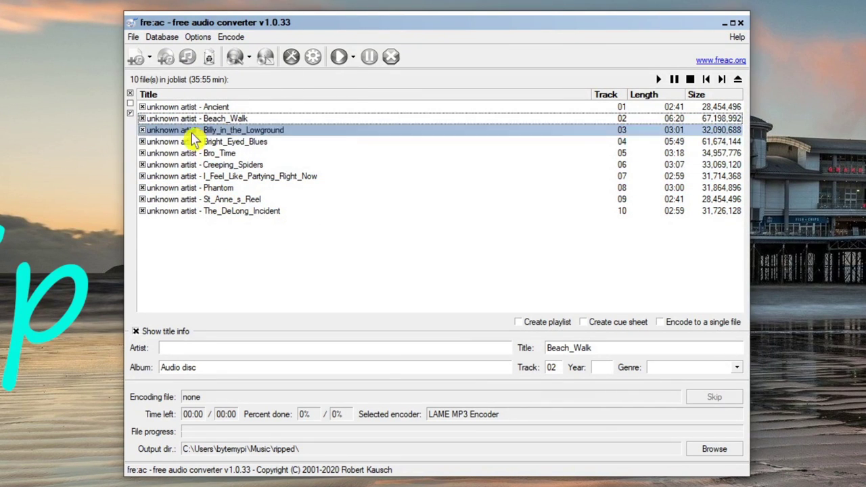
# Step: Look through the tracks in the joblist and their order
pyautogui.click(216, 187)
pyautogui.click(226, 257)
pyautogui.click(215, 188)
pyautogui.click(228, 143)
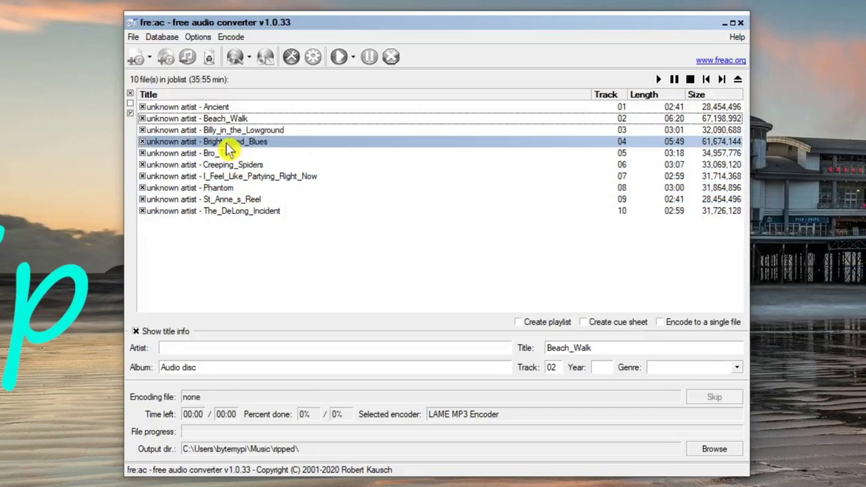
pyautogui.click(228, 129)
pyautogui.click(283, 265)
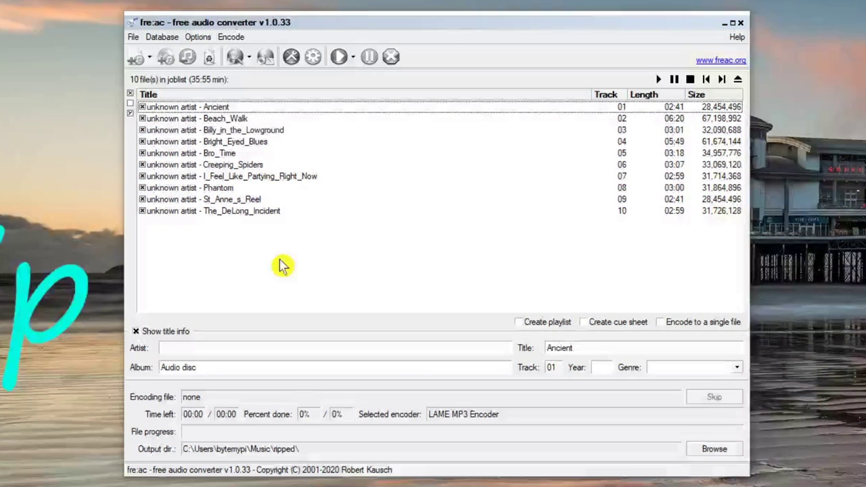
pyautogui.click(226, 119)
pyautogui.click(226, 110)
pyautogui.click(233, 211)
pyautogui.click(232, 248)
pyautogui.click(228, 175)
pyautogui.click(228, 142)
pyautogui.click(228, 119)
pyautogui.click(226, 108)
pyautogui.click(219, 142)
pyautogui.click(219, 130)
# Step: Move the Ancient track below Beach_Walk in the joblist
pyautogui.click(219, 109)
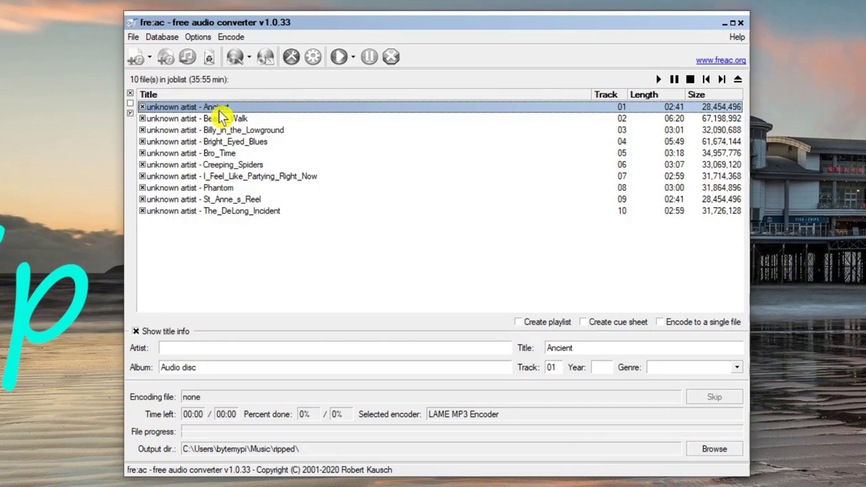
pyautogui.moveTo(220, 113); pyautogui.dragTo(242, 120)
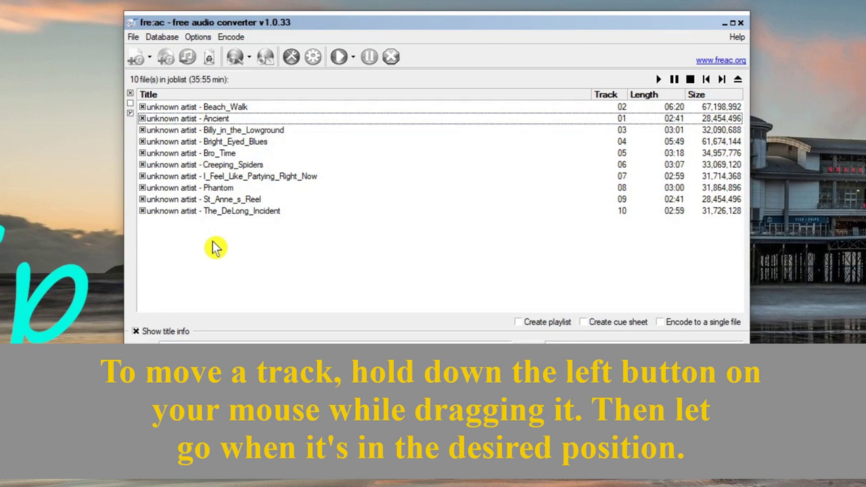
pyautogui.click(230, 122)
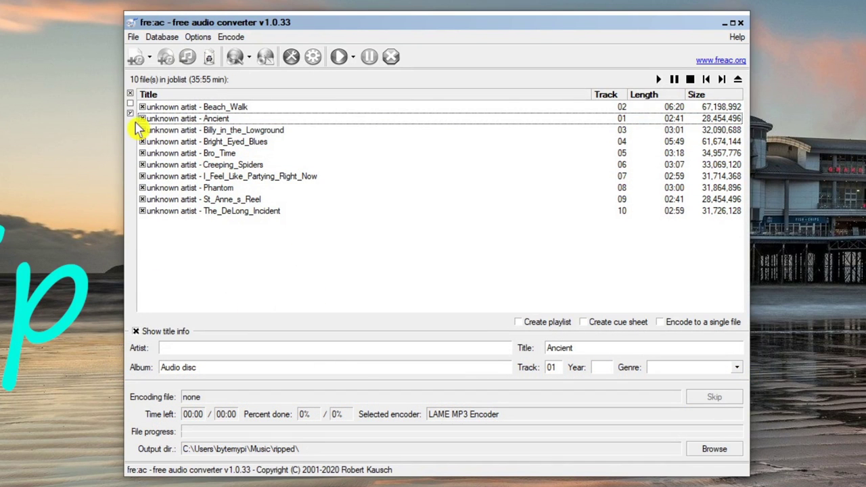
# Step: Examine the checkboxes that mark which joblist tracks are included in the rip
pyautogui.click(177, 110)
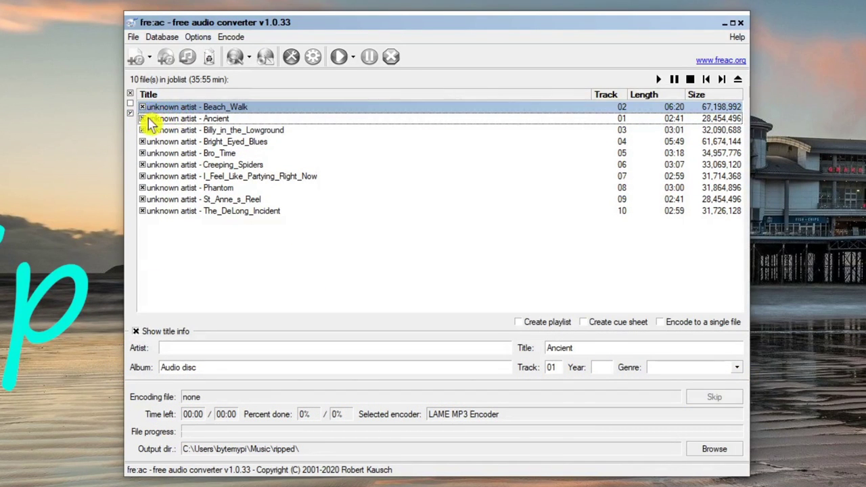
pyautogui.click(151, 214)
pyautogui.click(148, 155)
pyautogui.click(149, 109)
pyautogui.click(149, 130)
pyautogui.click(150, 213)
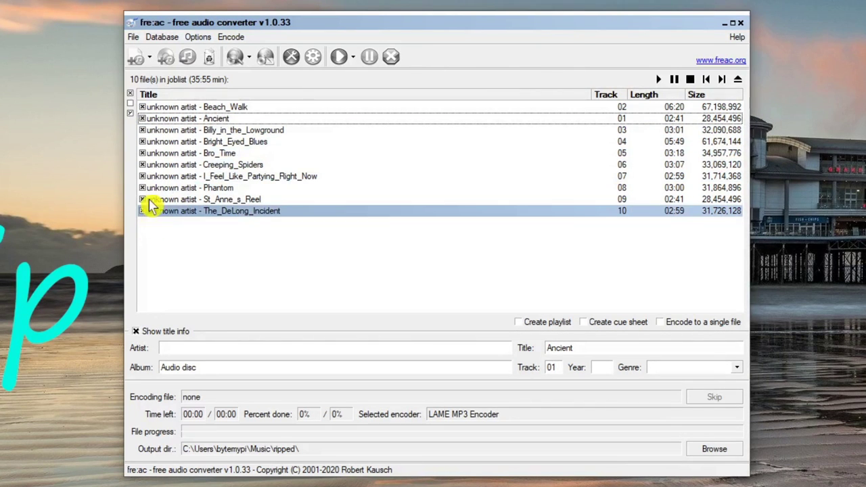
pyautogui.click(149, 131)
pyautogui.click(148, 108)
pyautogui.click(149, 131)
pyautogui.click(151, 211)
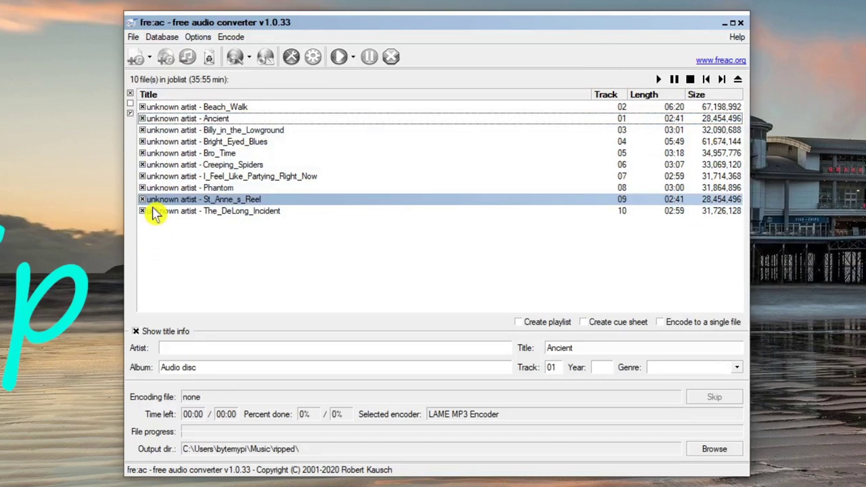
pyautogui.moveTo(150, 112)
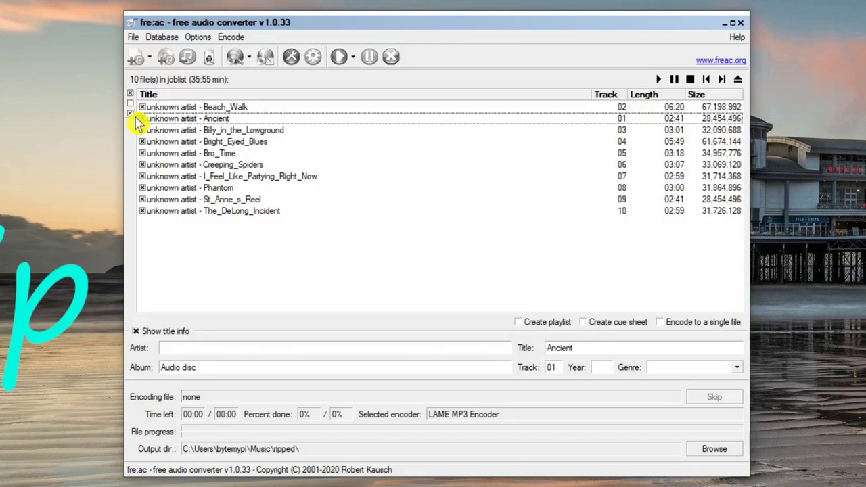
pyautogui.click(169, 177)
# Step: Exclude the Ancient track from the rip and include it again
pyautogui.click(145, 122)
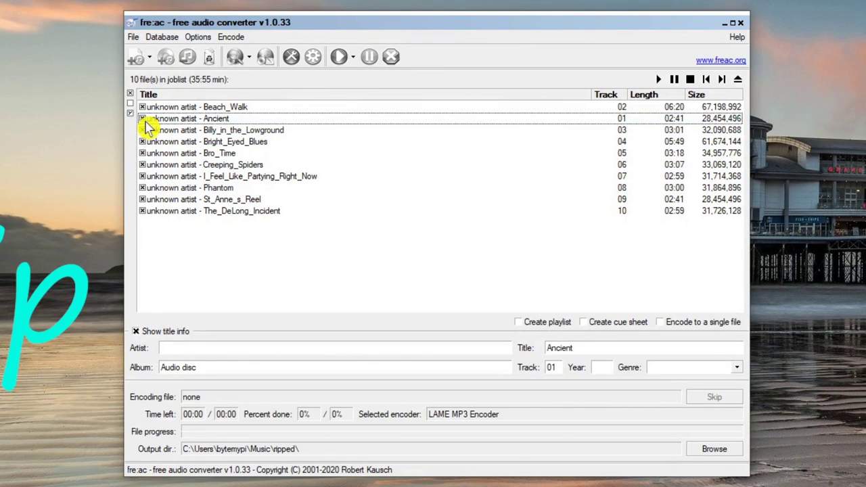
pyautogui.click(146, 122)
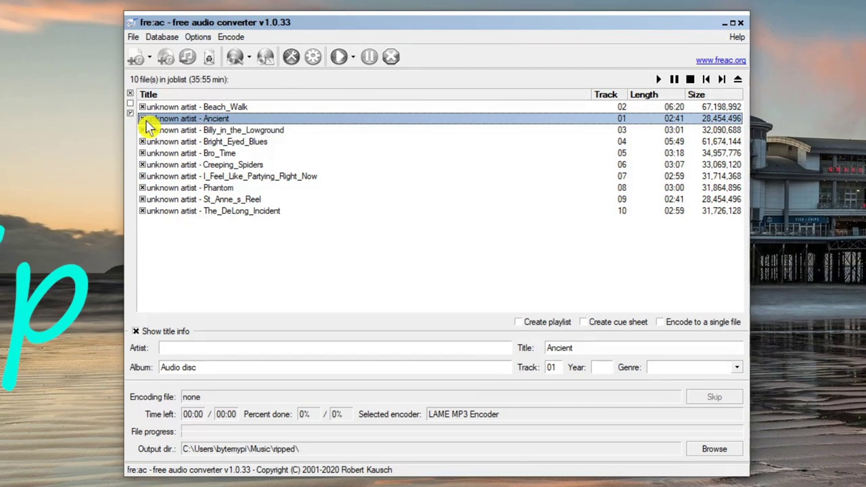
pyautogui.click(145, 122)
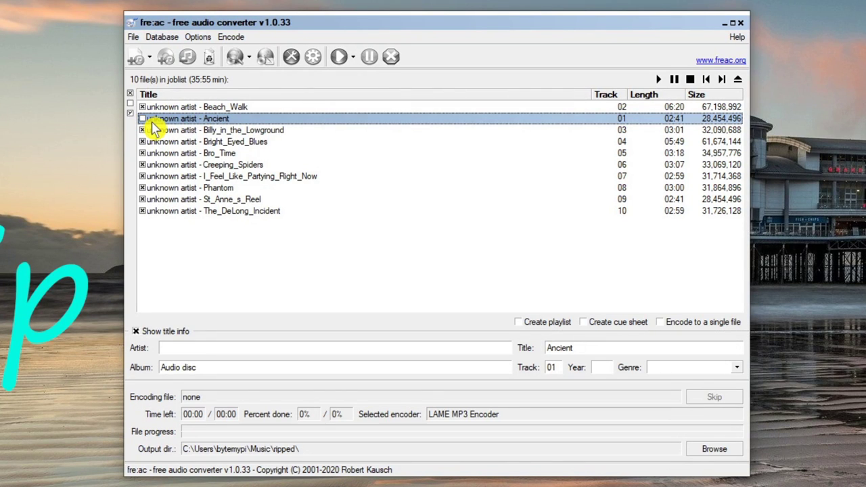
pyautogui.click(151, 123)
pyautogui.click(150, 119)
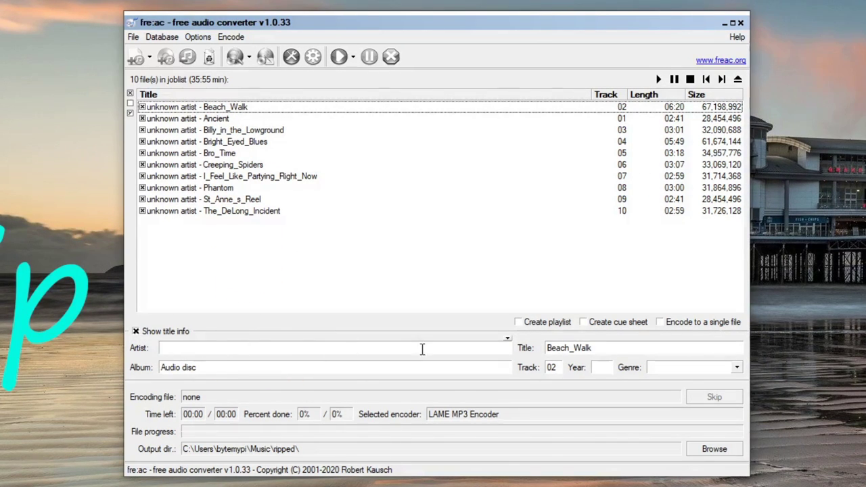
# Step: Set the artist of the Beach_Walk track to "Byte My Pi" in its title info
pyautogui.click(478, 349)
pyautogui.click(186, 122)
pyautogui.click(194, 131)
pyautogui.click(195, 119)
pyautogui.click(193, 107)
pyautogui.click(229, 282)
pyautogui.click(198, 347)
pyautogui.write('Byte My Pi')
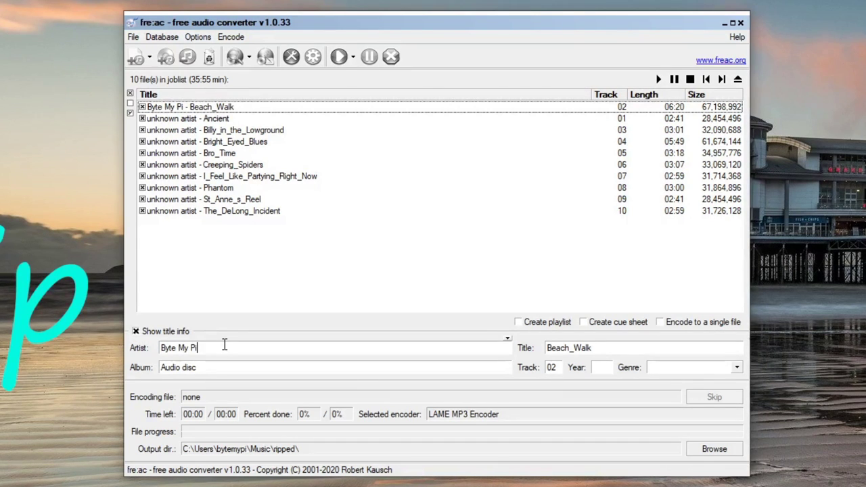
# Step: Copy the artist name "Byte My Pi" from Beach_Walk into the Ancient track's artist field
pyautogui.moveTo(177, 347); pyautogui.dragTo(144, 364)
pyautogui.hotkey('ctrl', 'c')
pyautogui.click(213, 347)
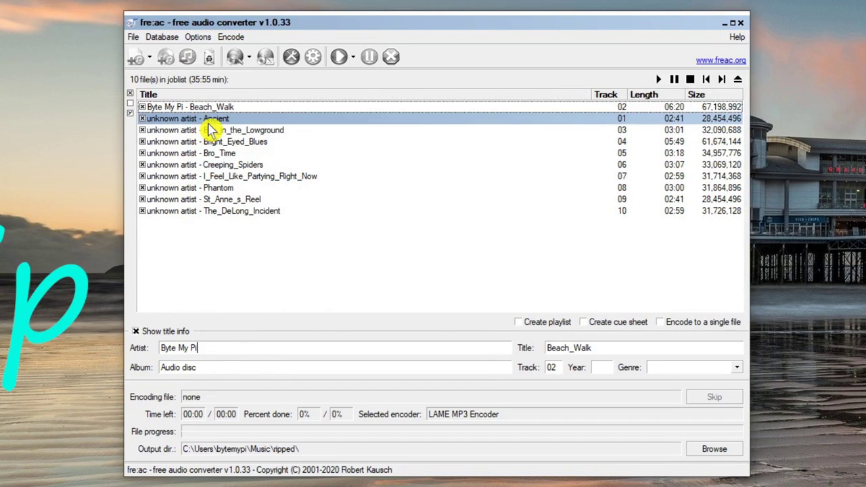
pyautogui.click(203, 118)
pyautogui.click(232, 293)
pyautogui.click(202, 347)
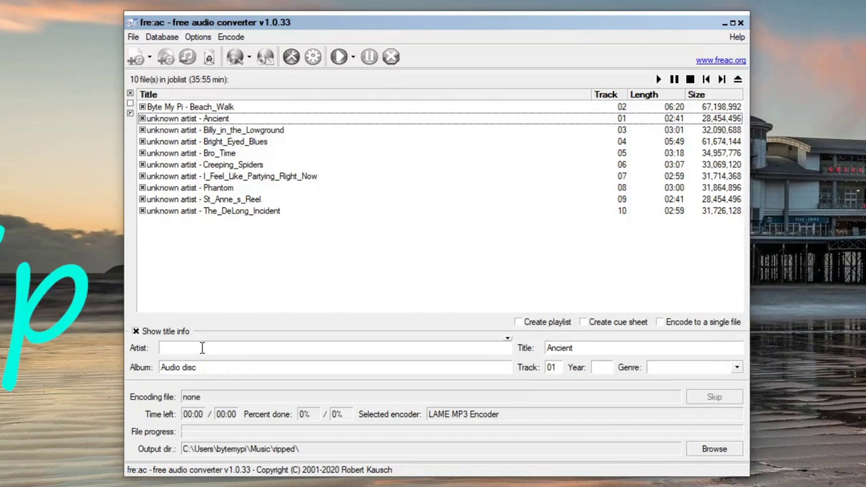
pyautogui.hotkey('ctrl', 'v')
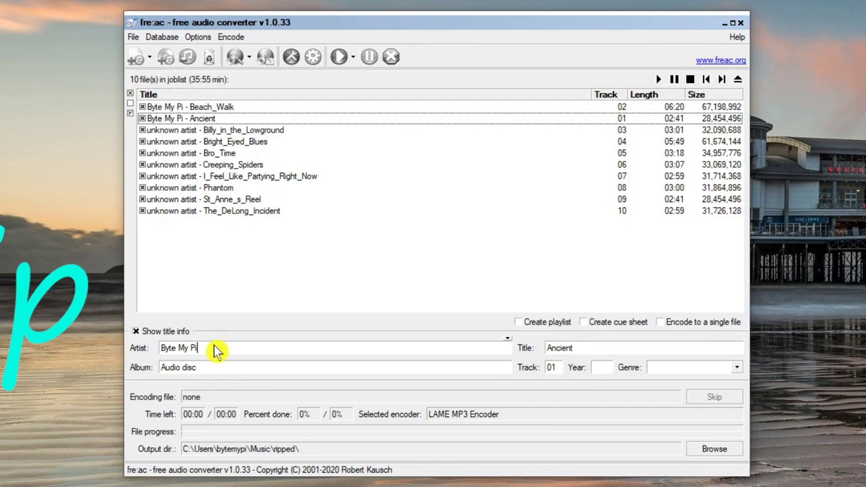
# Step: Start encoding the joblist tracks to MP3 with the selected LAME encoder
pyautogui.click(182, 130)
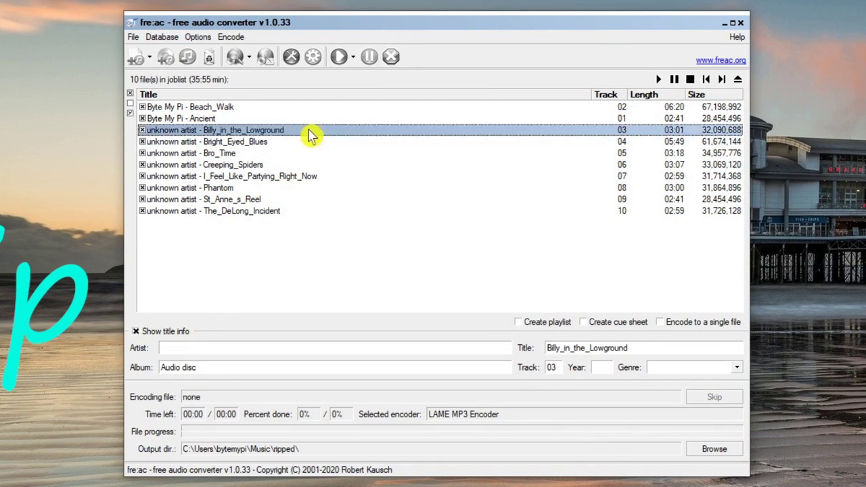
pyautogui.click(340, 59)
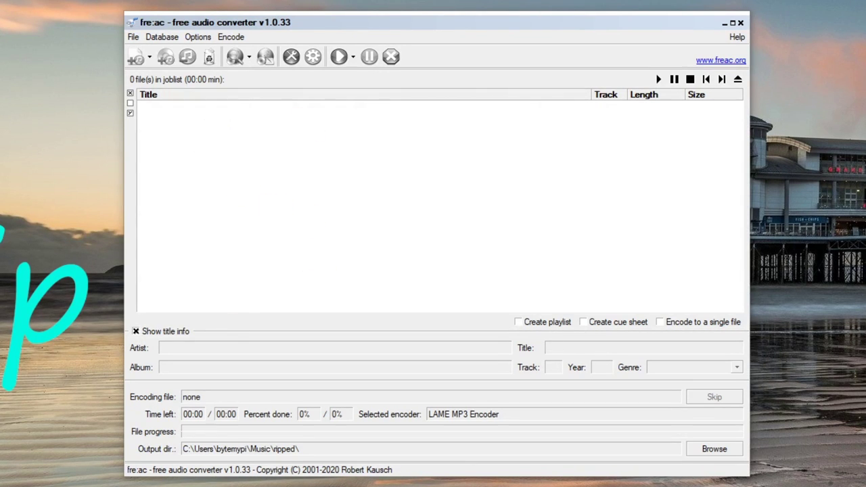
# Step: Switch to File Explorer, open the ripped folder inside Music, and widen the Name column to fit the full file names
pyautogui.press('super+e')
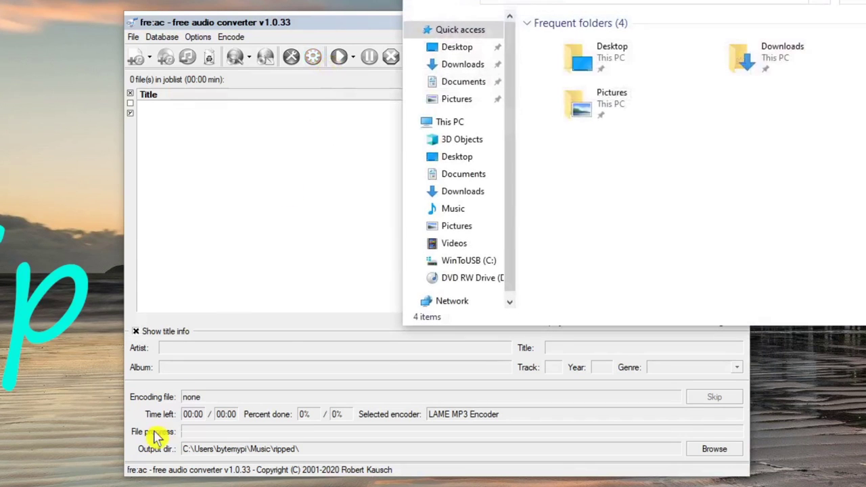
pyautogui.moveTo(664, 0); pyautogui.dragTo(358, 61)
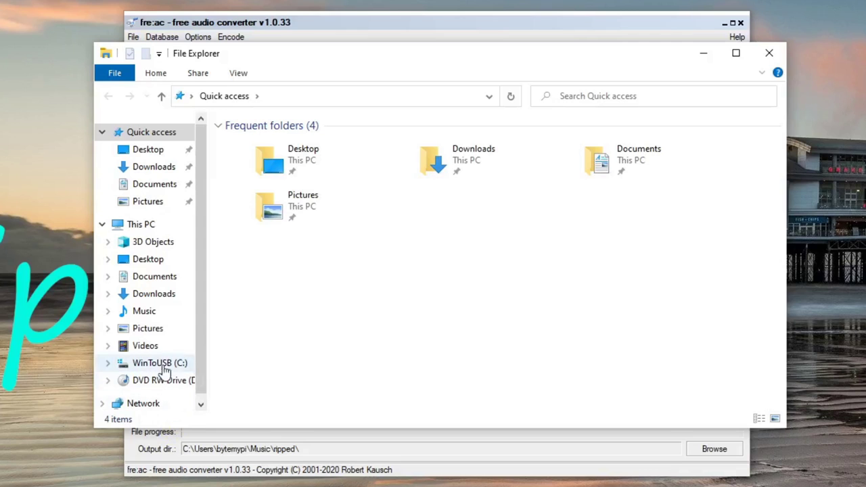
pyautogui.click(127, 312)
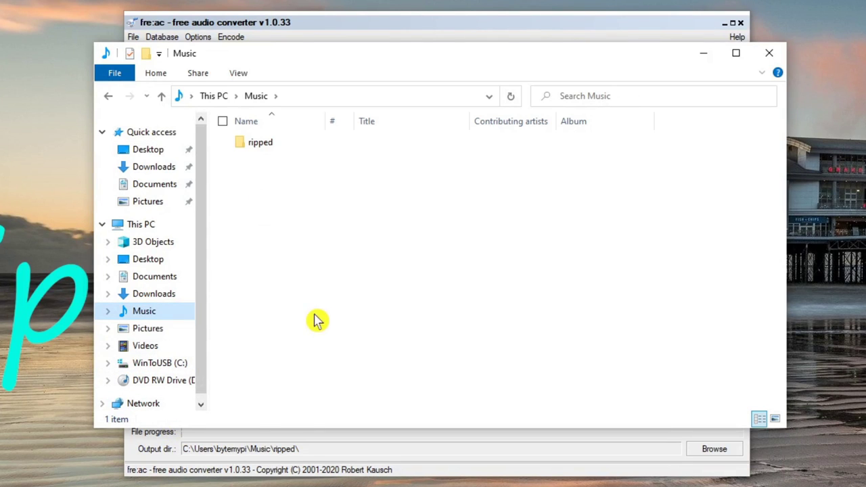
pyautogui.doubleClick(257, 149)
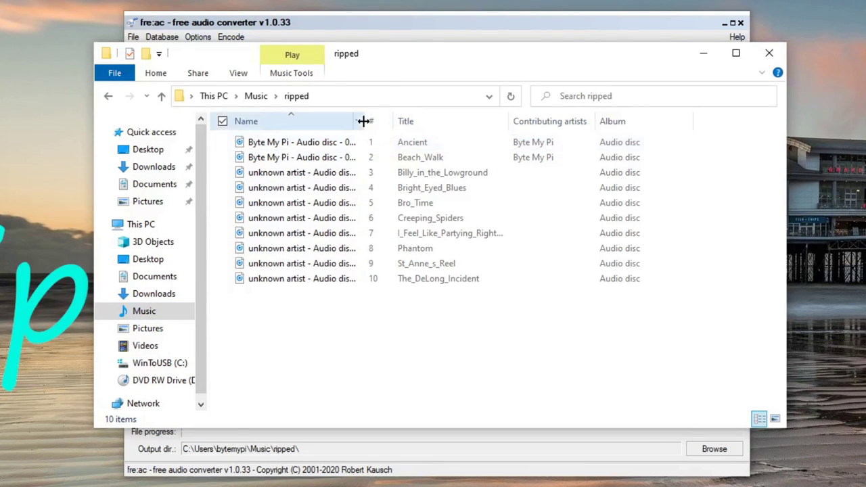
pyautogui.moveTo(364, 117); pyautogui.dragTo(528, 122)
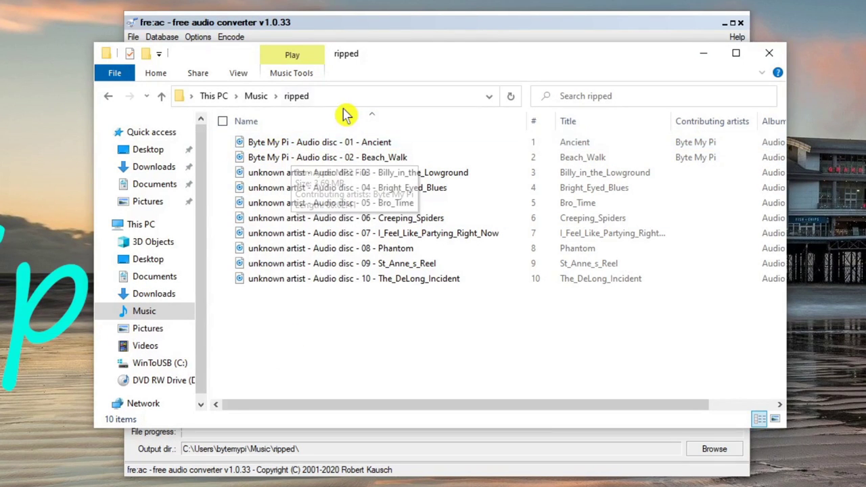
# Step: Make VLC media player the default app for .mp3 files through the Ancient file's properties
pyautogui.rightClick(275, 144)
pyautogui.click(138, 415)
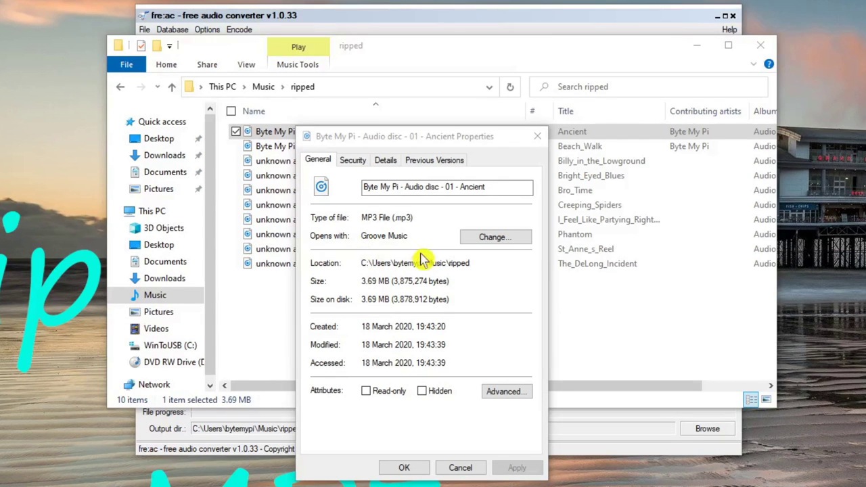
pyautogui.click(498, 241)
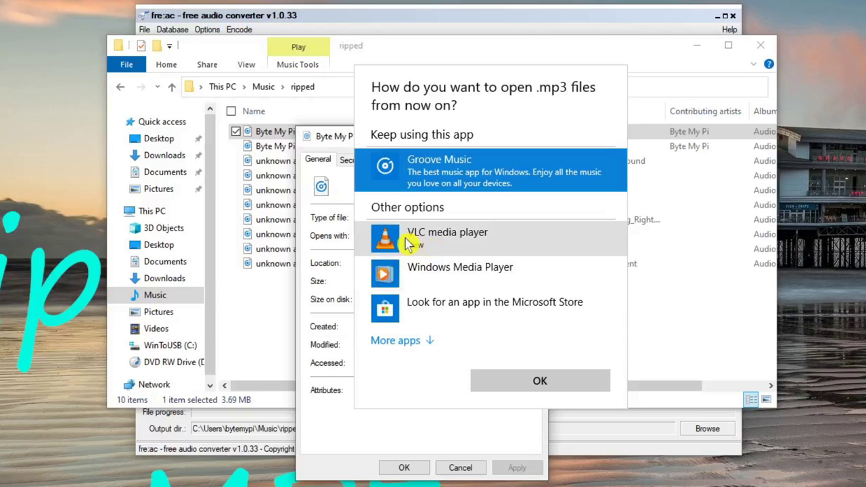
pyautogui.click(454, 248)
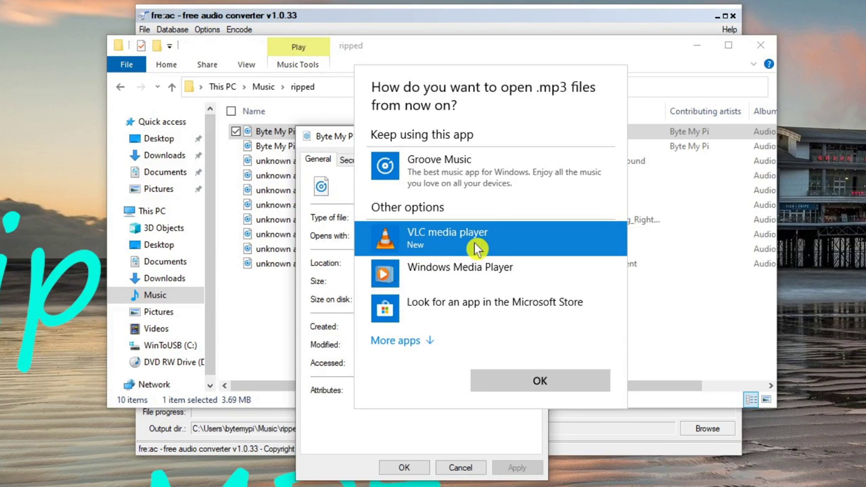
pyautogui.click(518, 384)
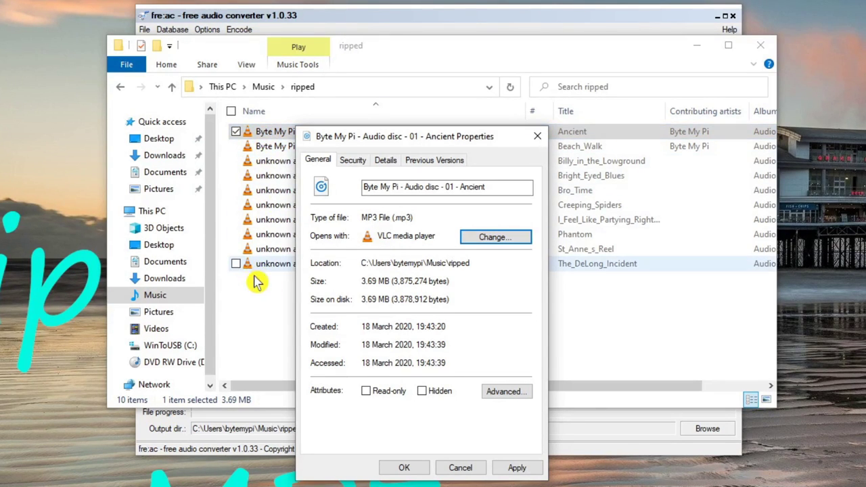
pyautogui.click(404, 468)
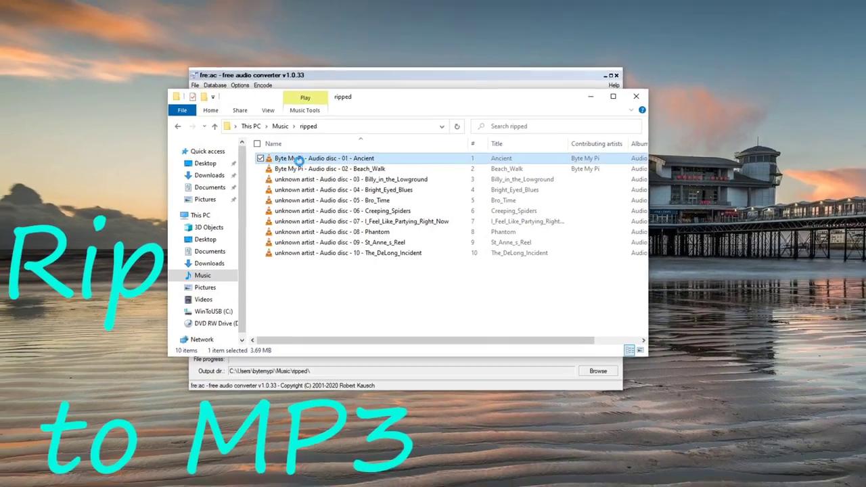
# Step: Play the ripped Ancient file in VLC media player as a check and close the player
pyautogui.doubleClick(300, 145)
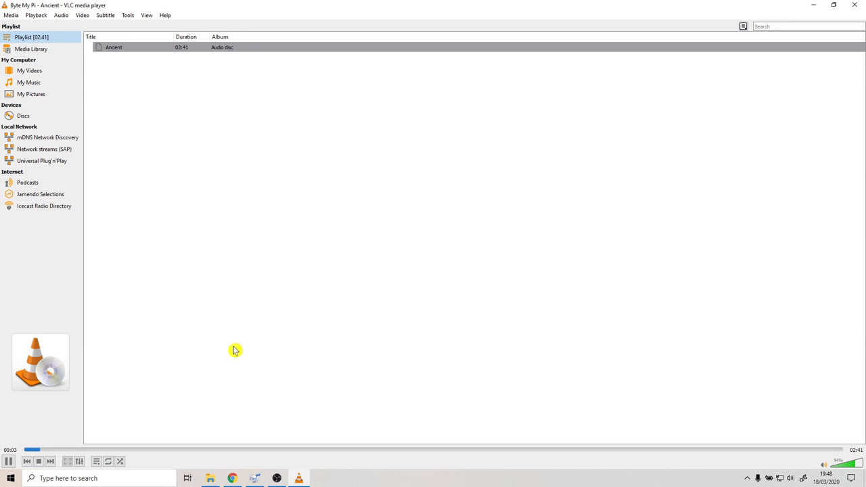
pyautogui.click(854, 5)
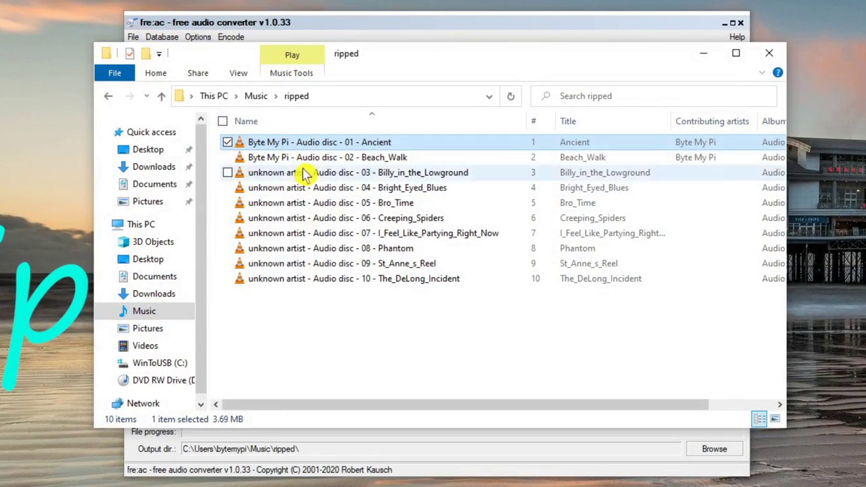
pyautogui.click(308, 332)
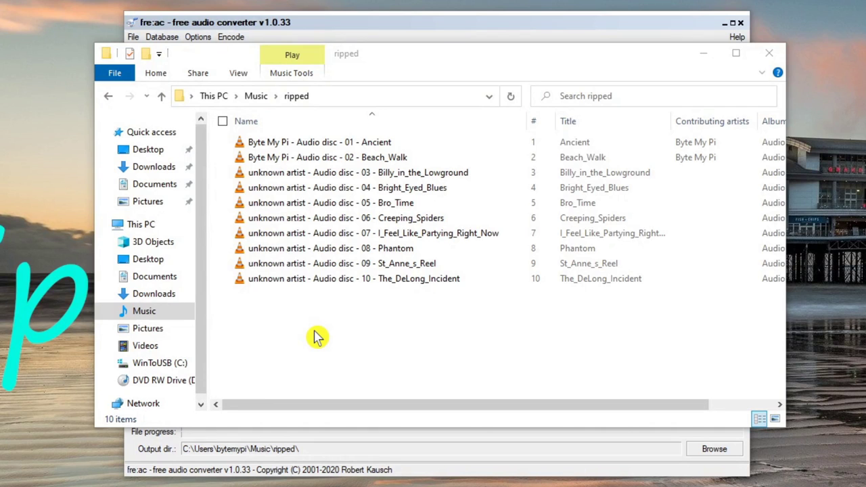
# Step: Select all the MP3 files in the ripped folder and play them together with VLC media player
pyautogui.click(306, 220)
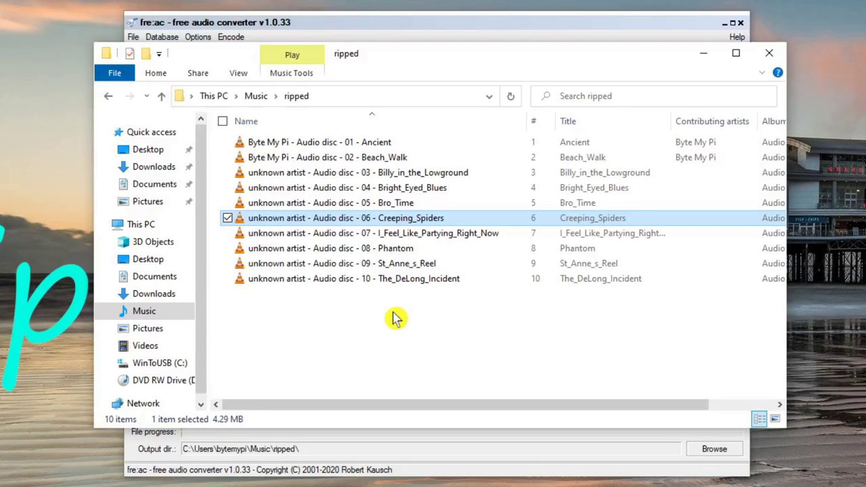
pyautogui.hotkey('ctrl', 'a')
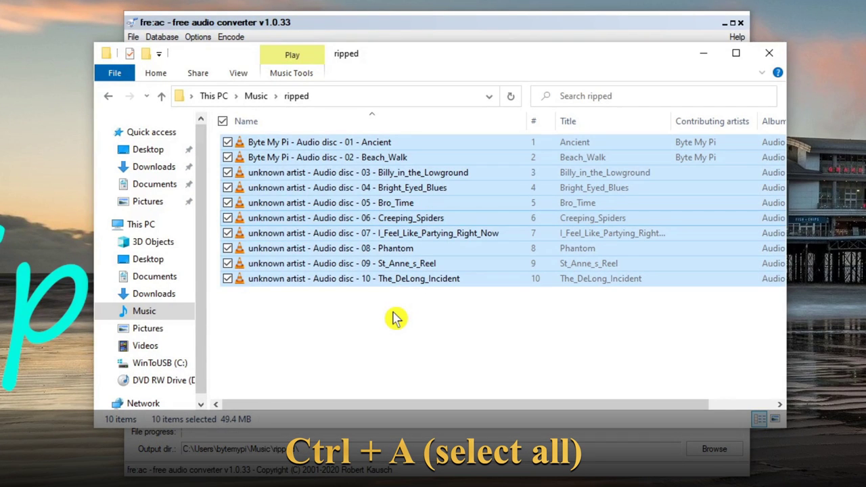
pyautogui.rightClick(287, 200)
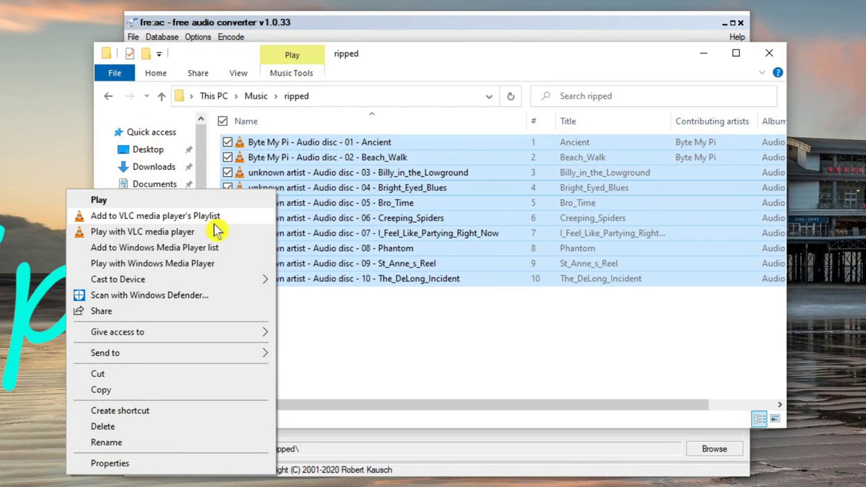
pyautogui.click(118, 236)
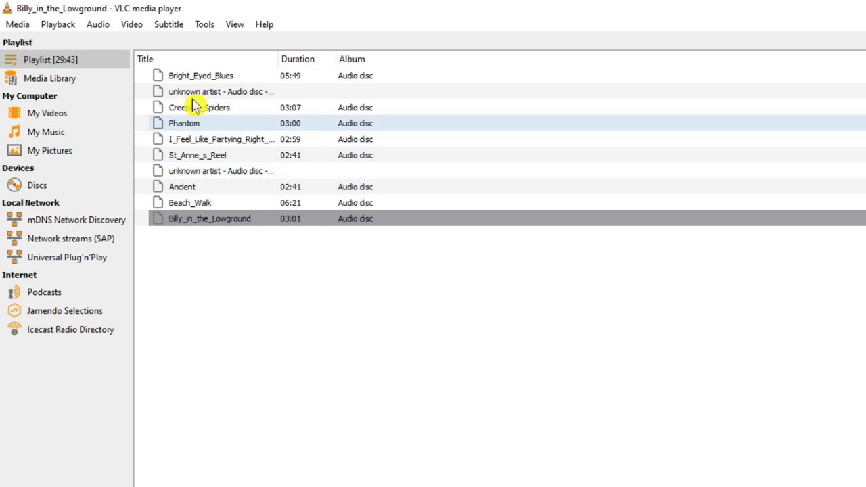
# Step: Sample Creeping_Spiders, Phantom, I_Feel_Like_Partying_Right_Now and St_Anne_s_Reel from the playlist, and close VLC media player
pyautogui.click(191, 77)
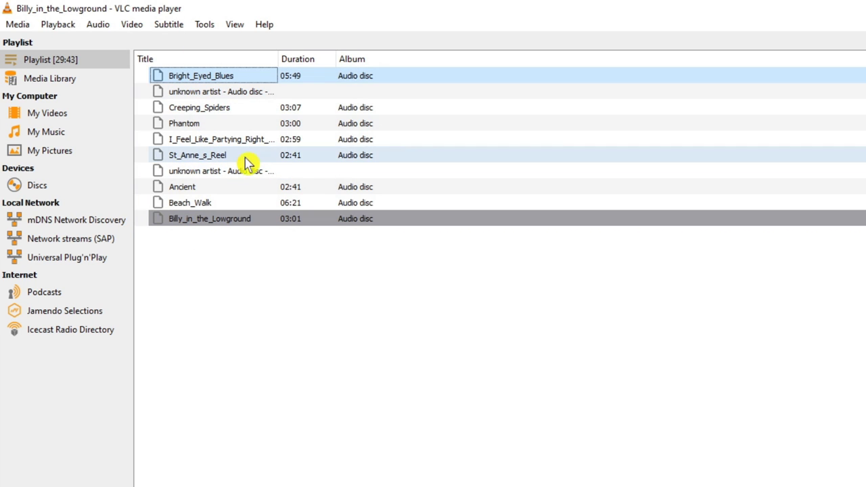
pyautogui.doubleClick(197, 108)
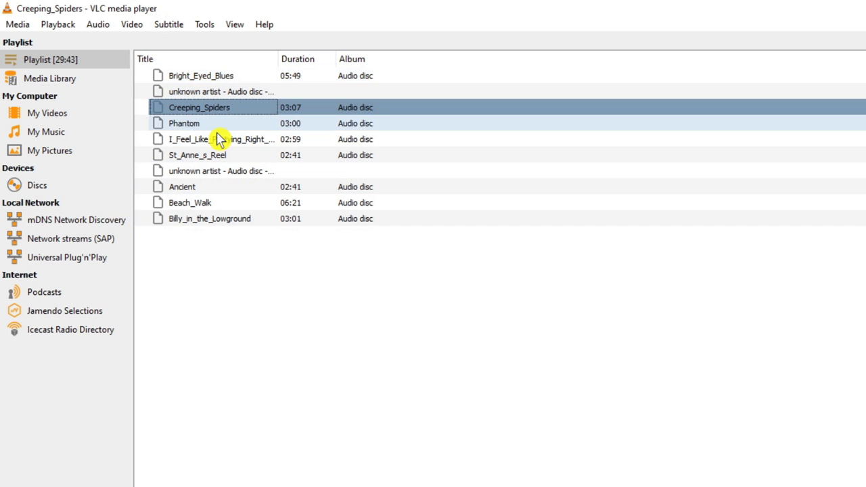
pyautogui.doubleClick(194, 125)
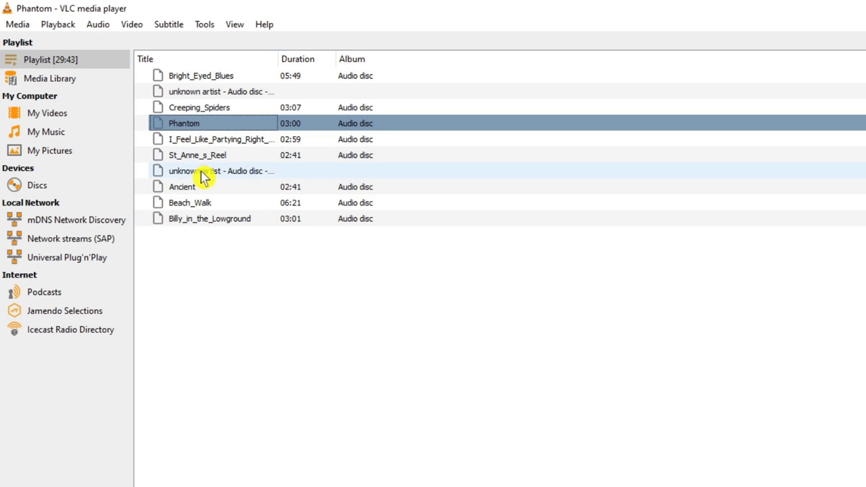
pyautogui.doubleClick(195, 144)
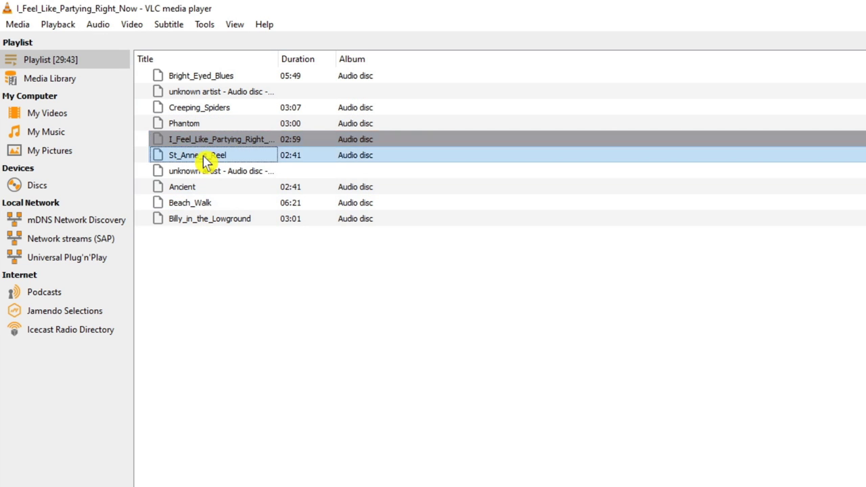
pyautogui.doubleClick(205, 157)
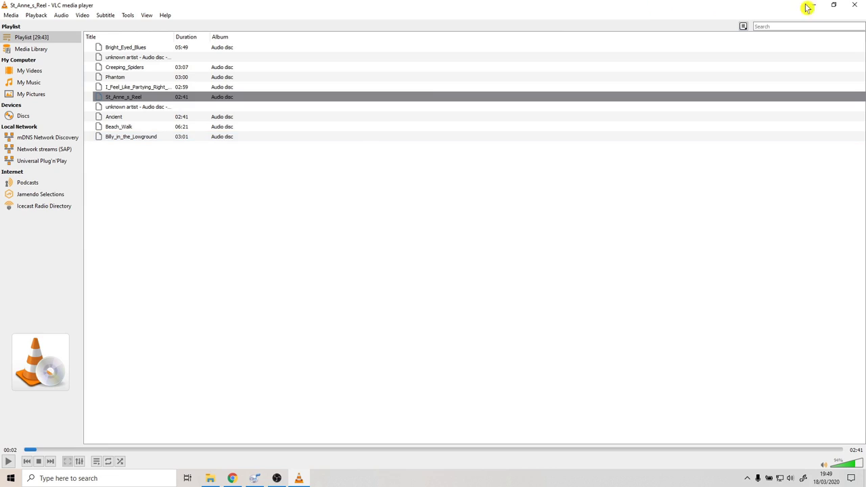
pyautogui.click(856, 5)
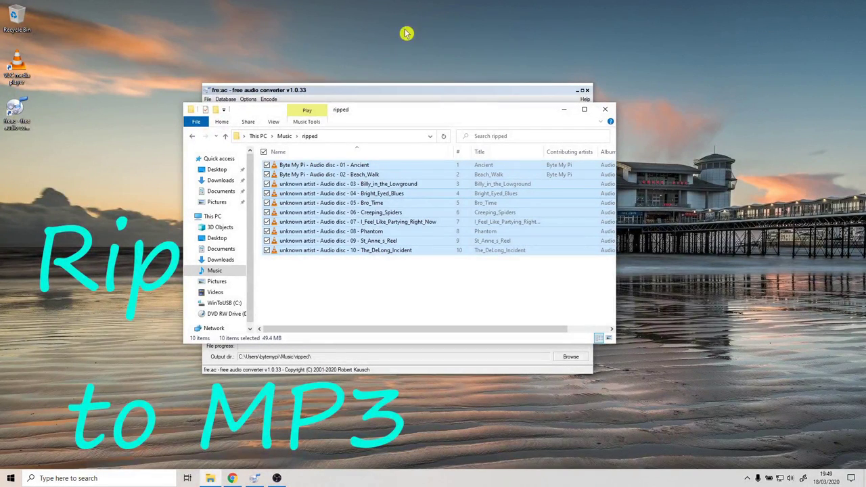
# Step: Close fre:ac and open the USB (E:) drive from This PC in the second File Explorer window
pyautogui.click(330, 99)
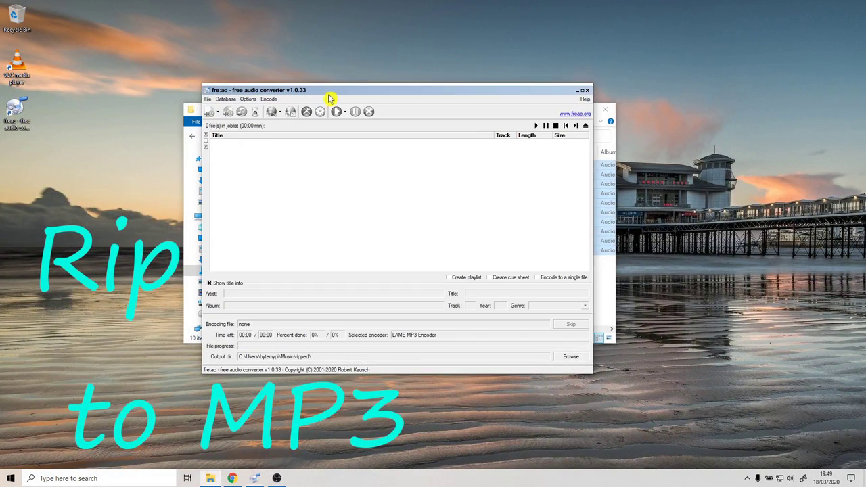
pyautogui.click(588, 91)
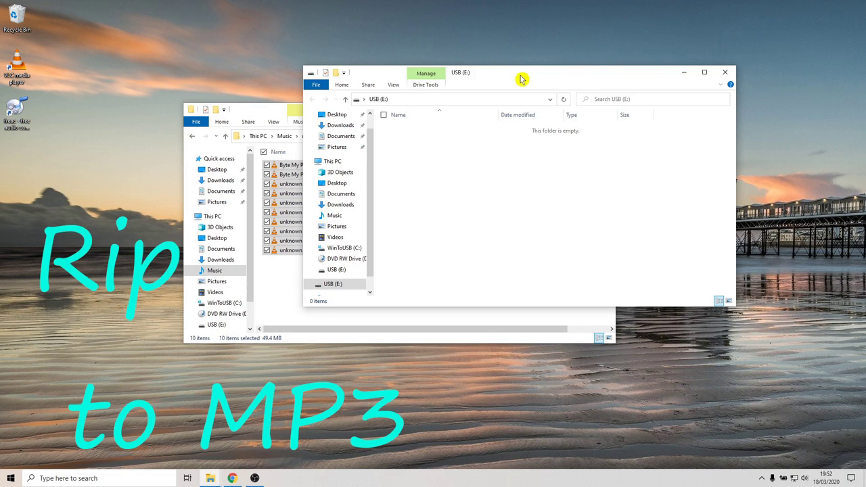
pyautogui.click(332, 162)
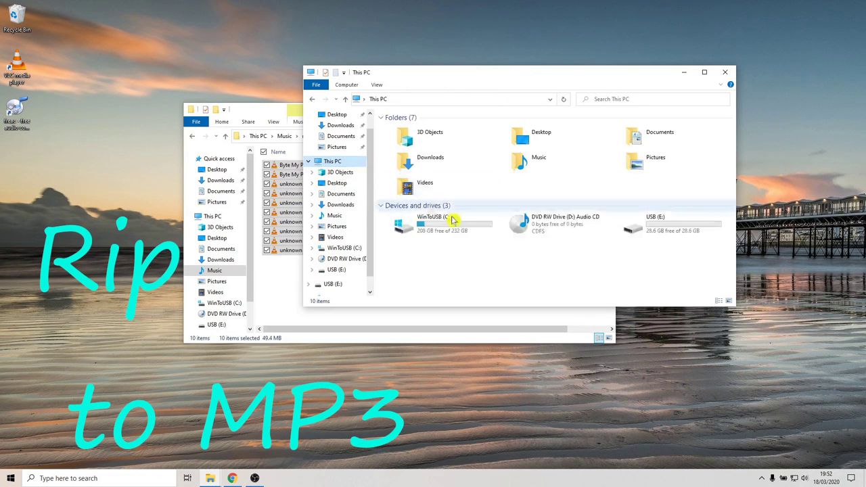
pyautogui.doubleClick(660, 231)
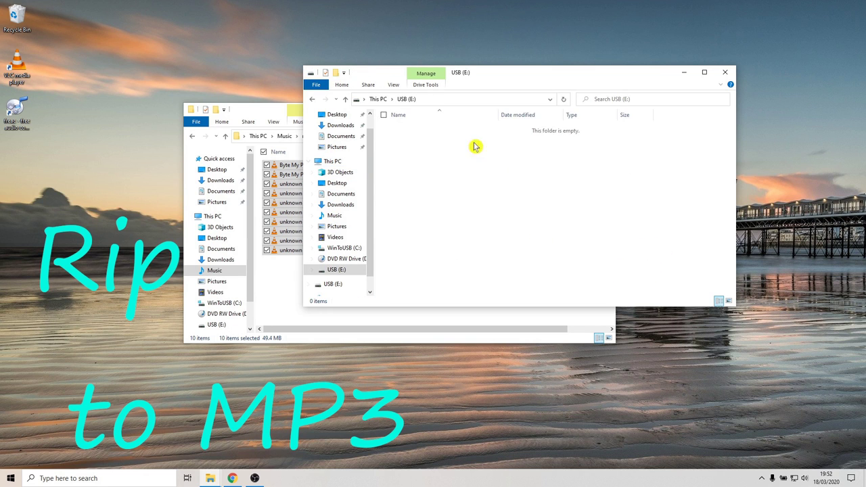
# Step: Snap the USB (E:) and ripped folder windows side by side, each filling half the screen, and make the USB window active
pyautogui.moveTo(516, 77); pyautogui.dragTo(865, 217)
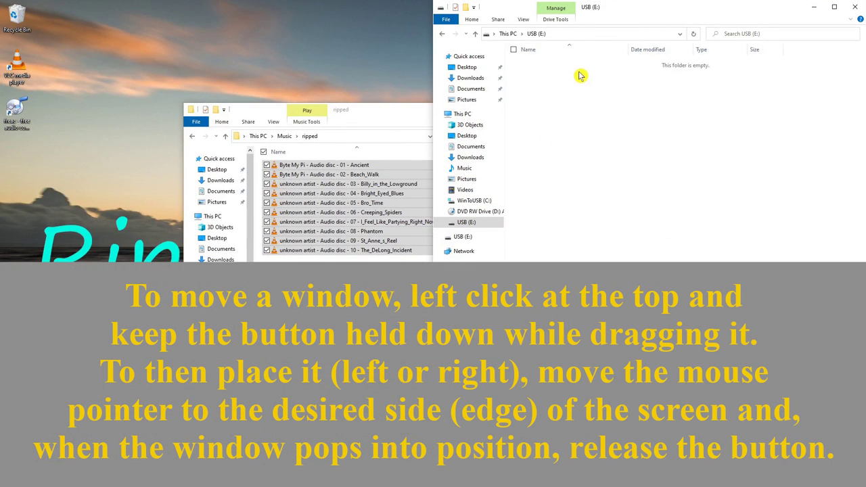
pyautogui.moveTo(388, 115); pyautogui.dragTo(1, 224)
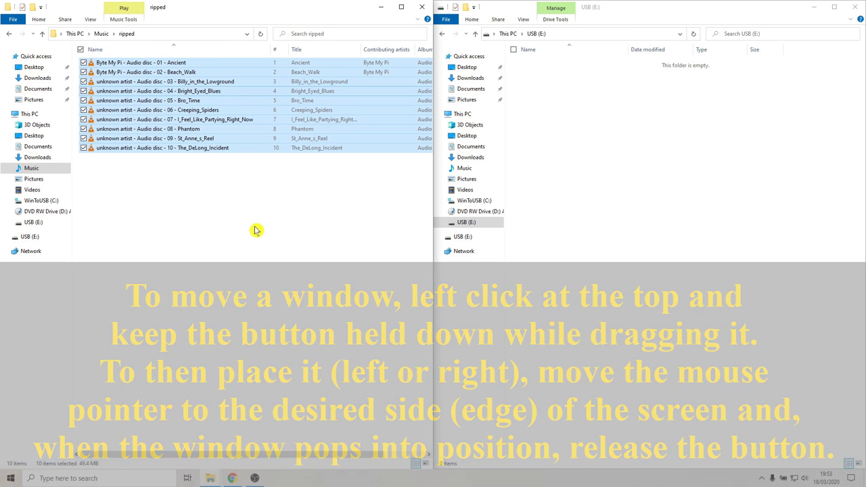
pyautogui.click(640, 199)
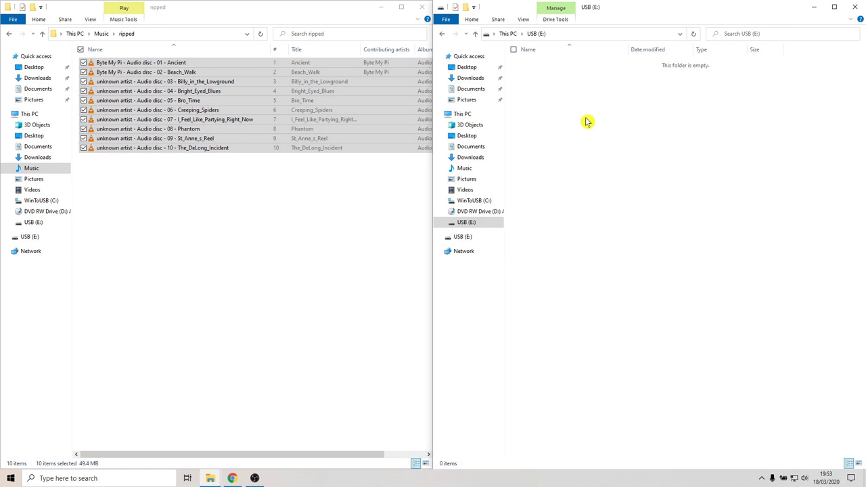
# Step: Create a folder named Byte My Pi on the USB (E:) drive and open it
pyautogui.rightClick(559, 93)
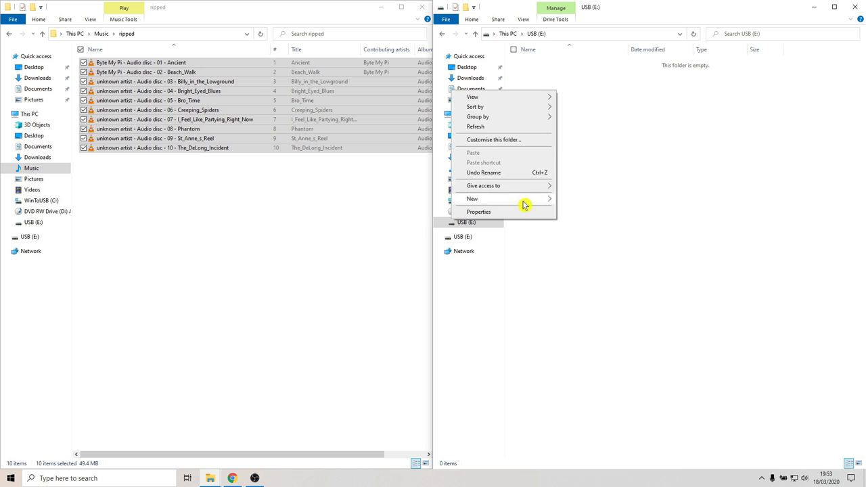
pyautogui.moveTo(497, 201)
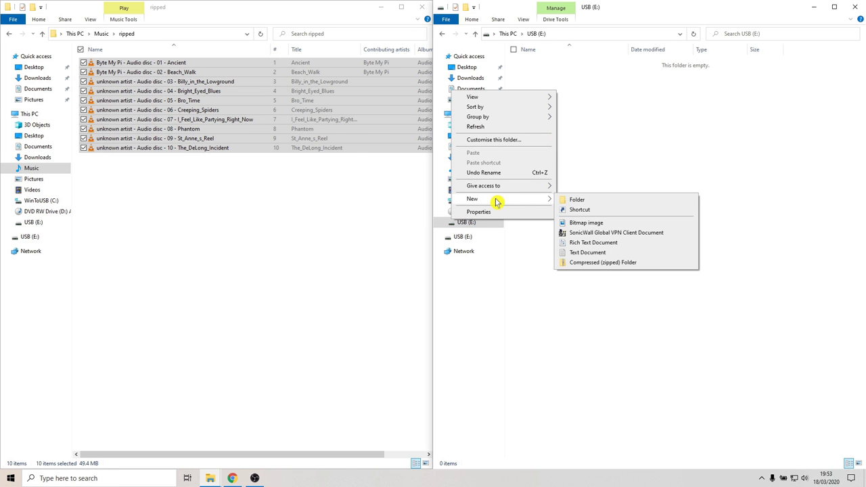
pyautogui.click(576, 200)
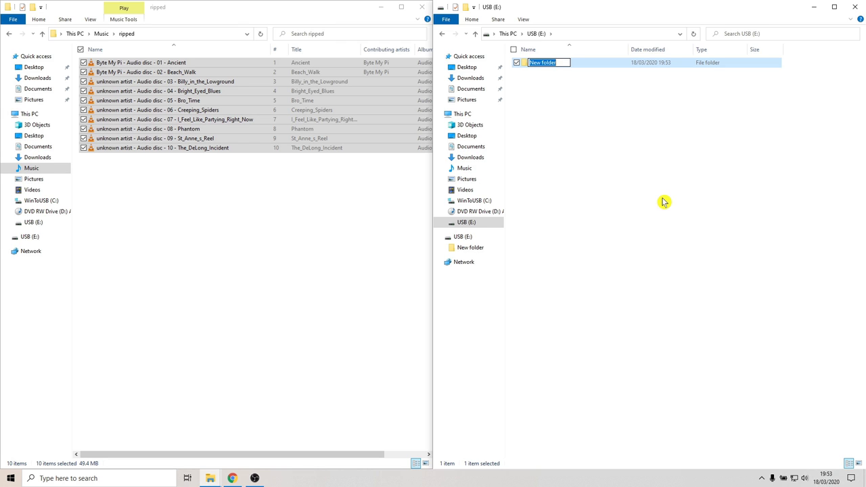
pyautogui.write('Byte My Pi')
pyautogui.press('Return')
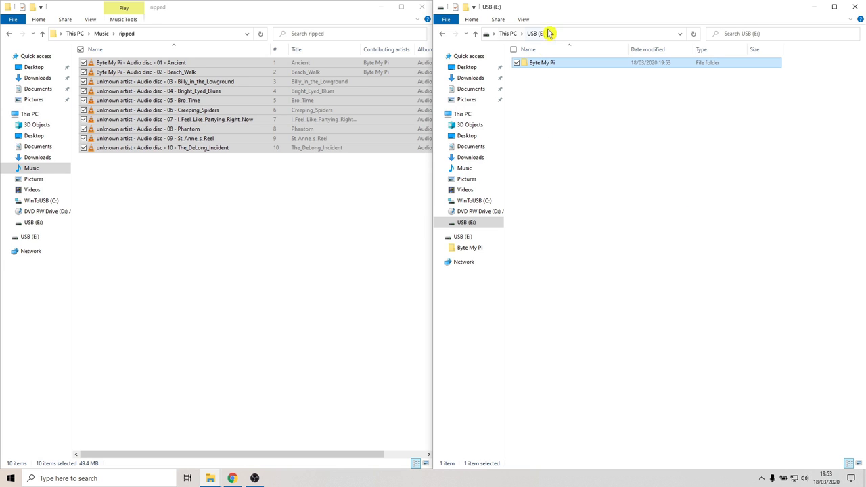
pyautogui.doubleClick(539, 66)
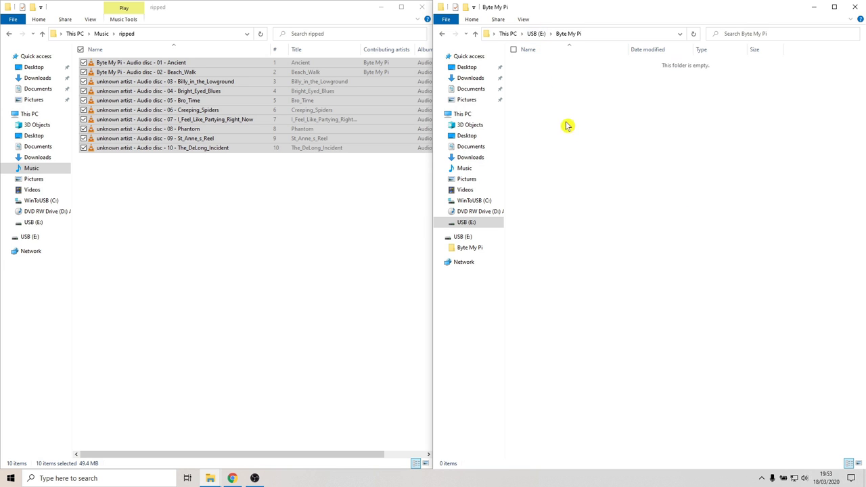
# Step: Copy all the MP3 files from the ripped folder into the Byte My Pi folder on the USB (E:) drive
pyautogui.click(223, 264)
pyautogui.click(166, 100)
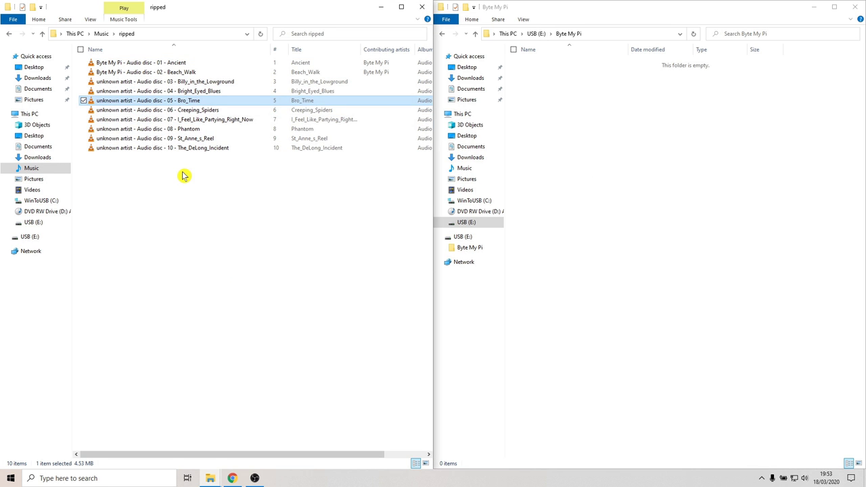
pyautogui.hotkey('ctrl', 'a')
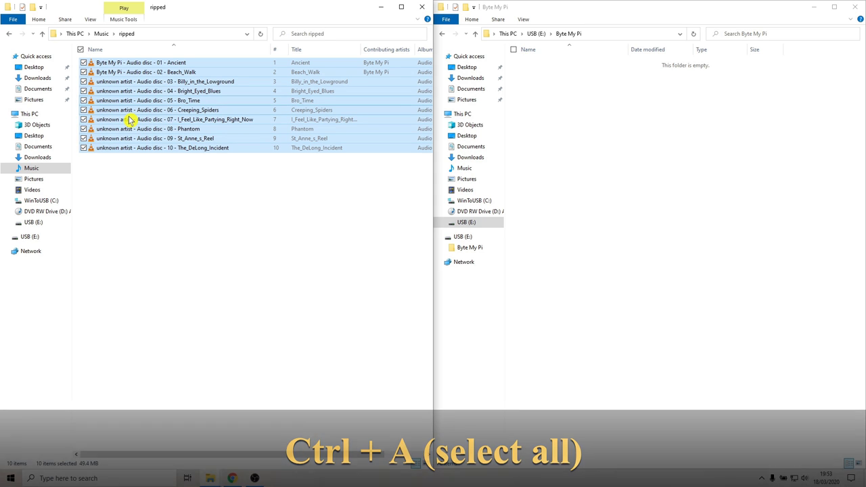
pyautogui.hotkey('ctrl', 'c')
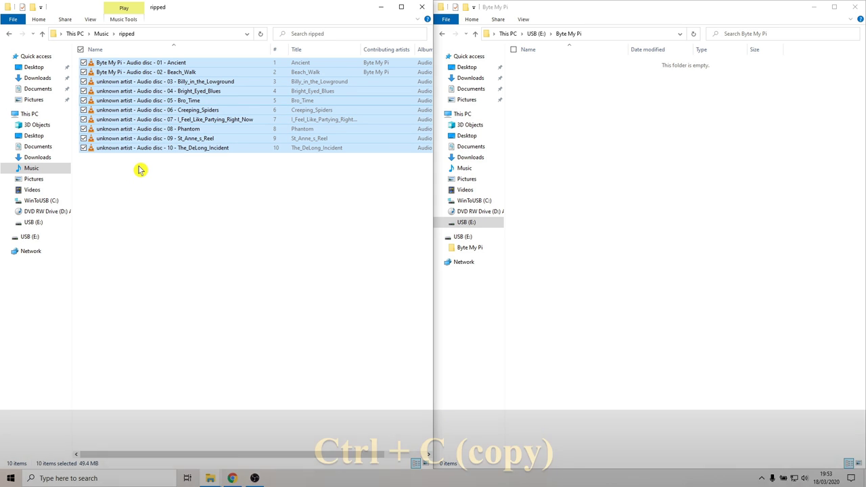
pyautogui.rightClick(139, 114)
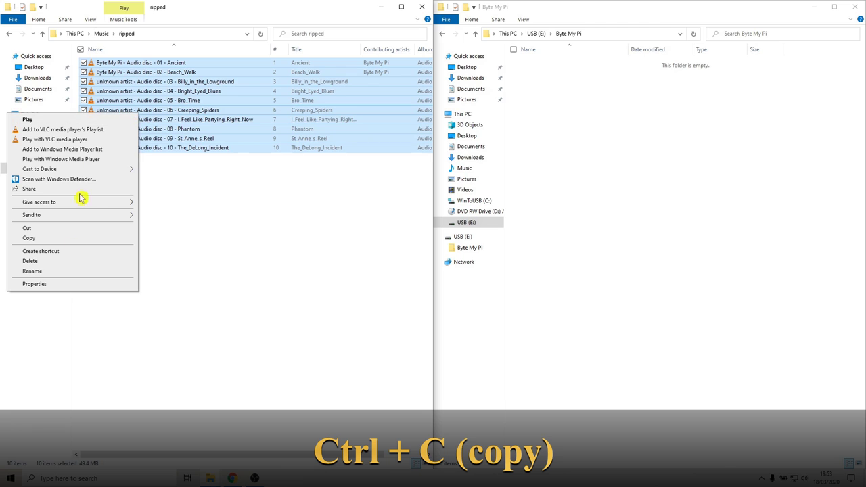
pyautogui.click(54, 238)
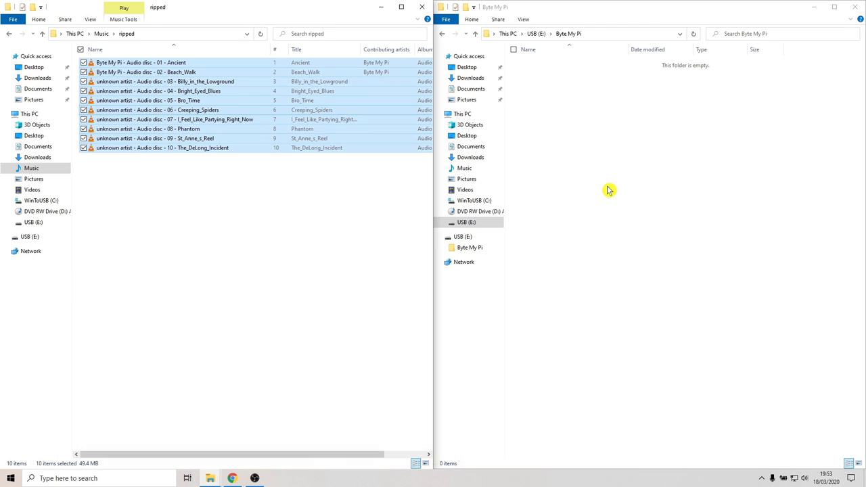
pyautogui.click(597, 119)
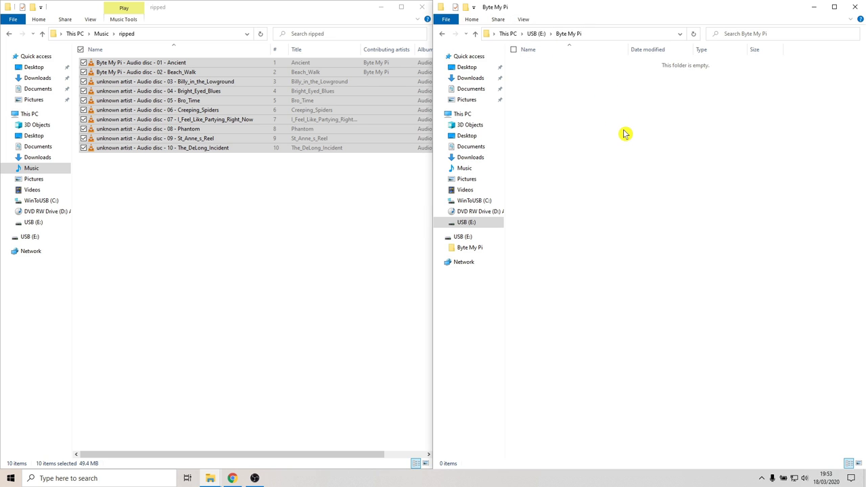
pyautogui.rightClick(590, 140)
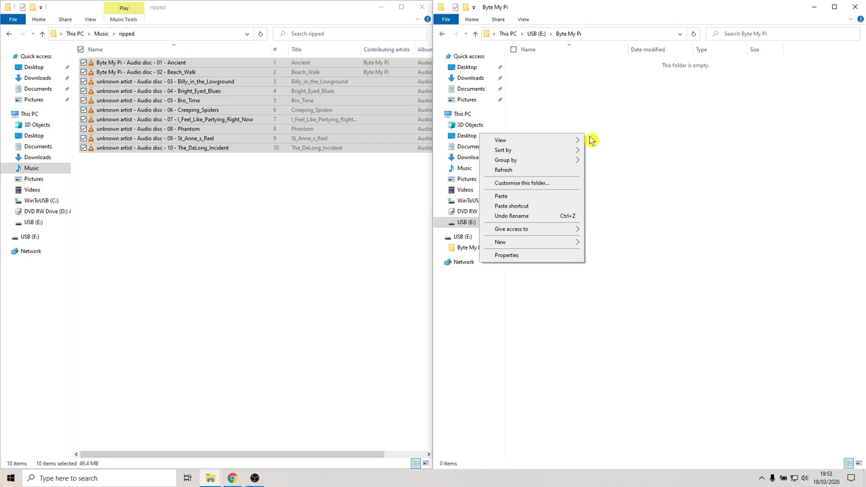
pyautogui.click(509, 198)
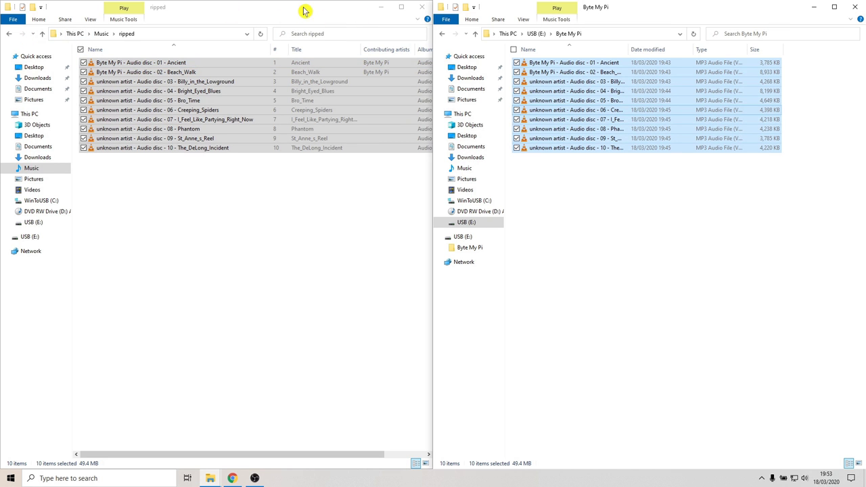
# Step: Close the ripped folder window, unsnap the Byte My Pi window and go up to the USB (E:) drive's root
pyautogui.click(422, 7)
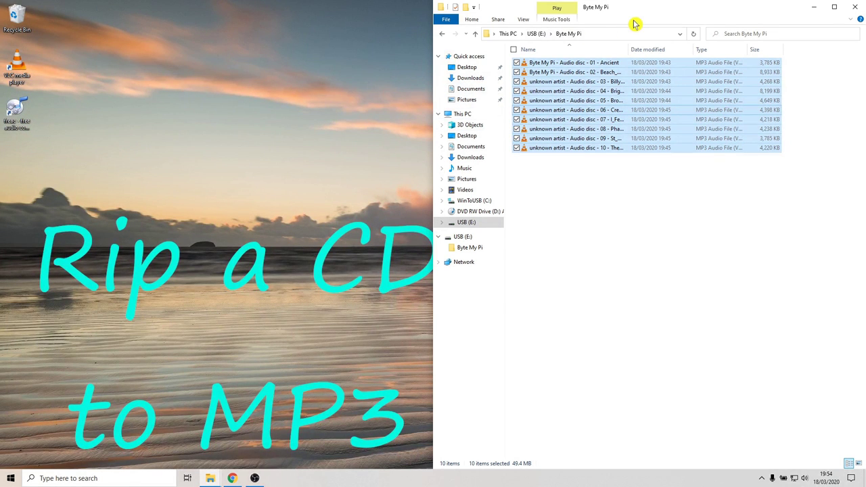
pyautogui.moveTo(634, 12); pyautogui.dragTo(444, 92)
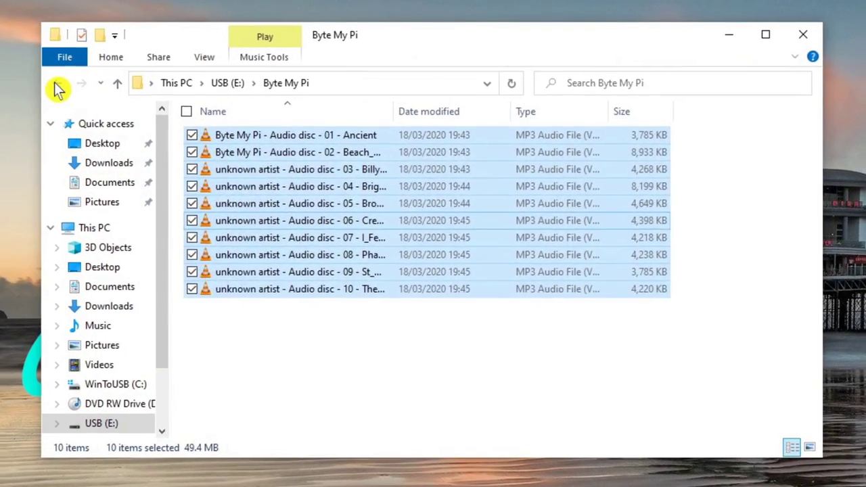
pyautogui.click(119, 94)
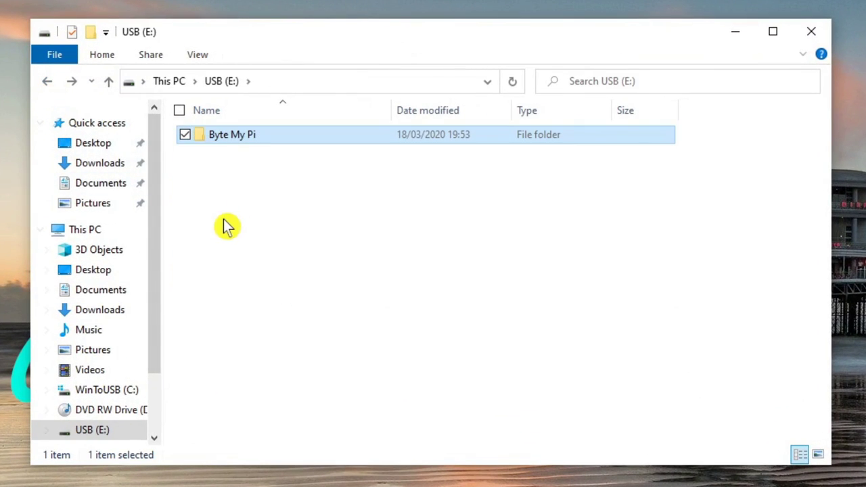
# Step: Create a second folder named my next album in the root of the USB (E:) drive
pyautogui.click(294, 184)
pyautogui.click(216, 135)
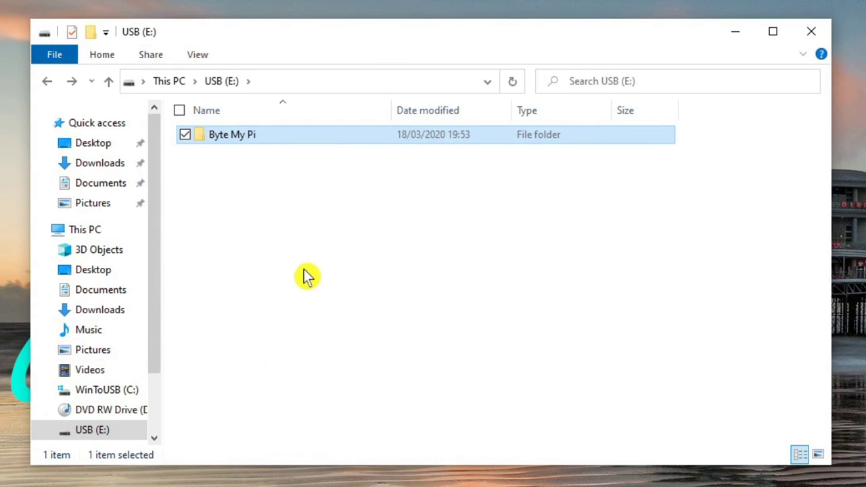
pyautogui.rightClick(230, 209)
pyautogui.moveTo(154, 410)
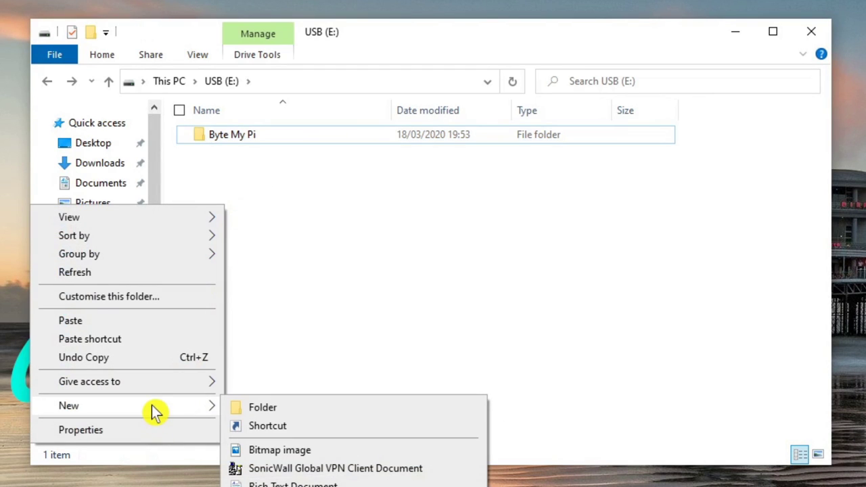
pyautogui.click(309, 409)
pyautogui.write('my ')
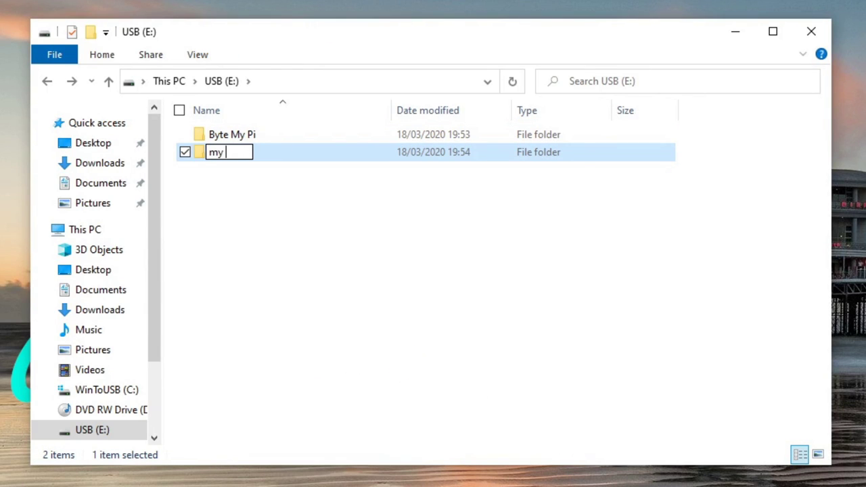
pyautogui.write('next album')
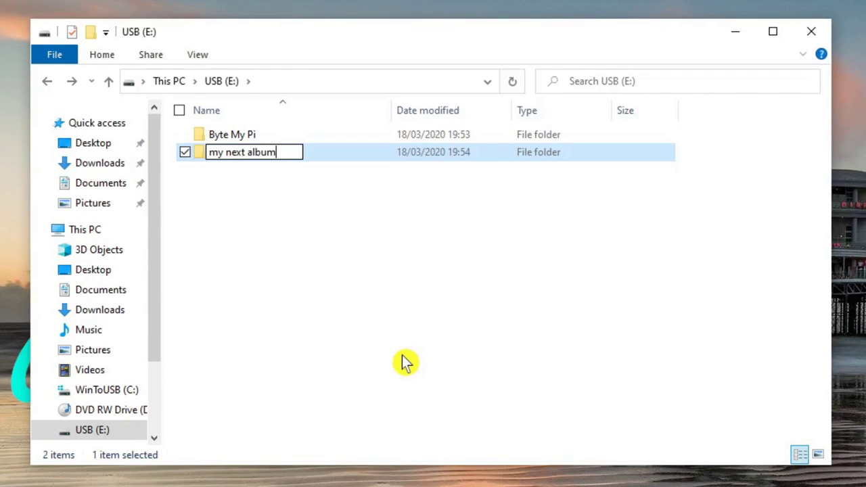
pyautogui.press('Return')
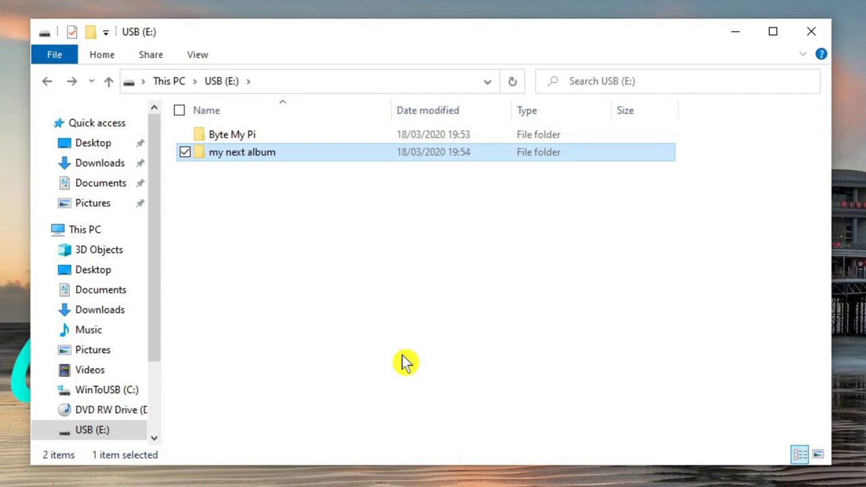
# Step: Open the my next album folder, return to the USB (E:) root and close the window
pyautogui.doubleClick(228, 156)
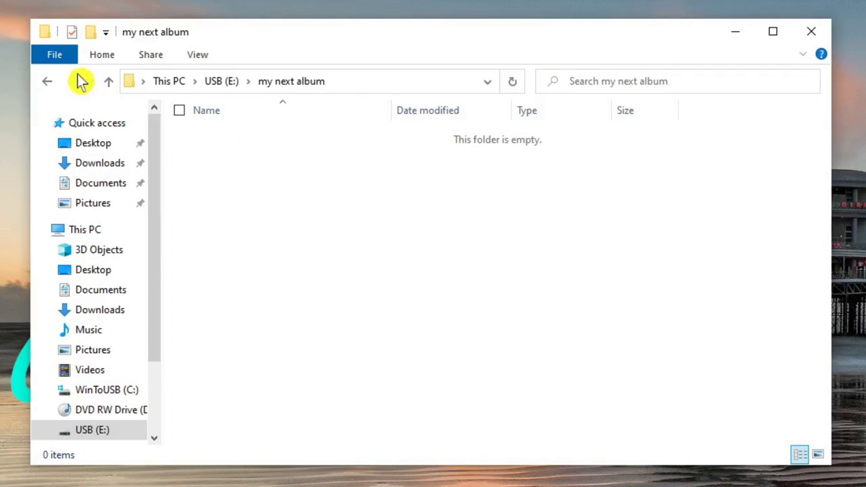
pyautogui.click(45, 83)
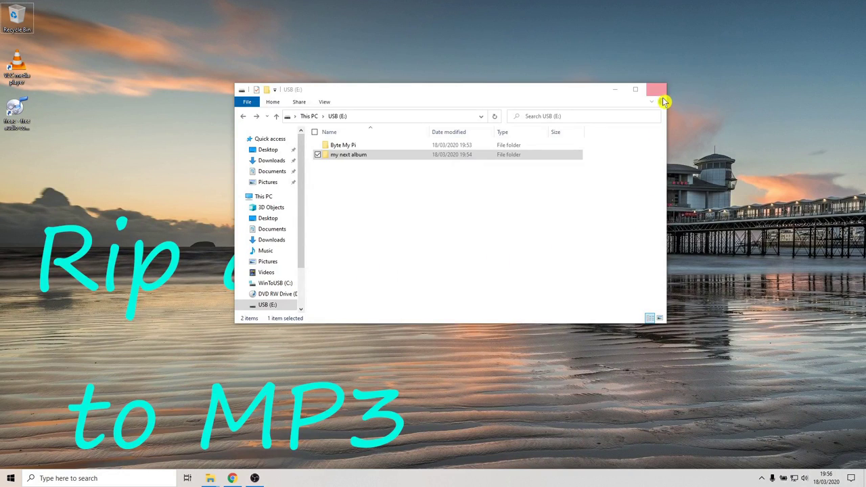
pyautogui.click(663, 97)
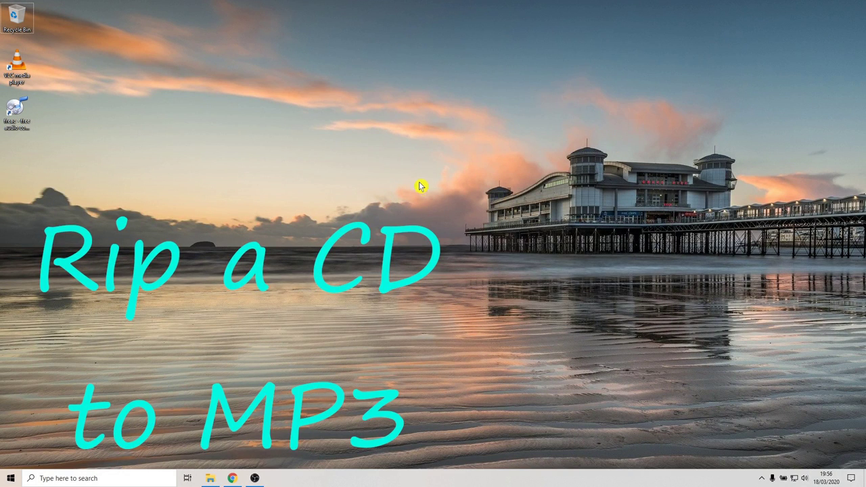